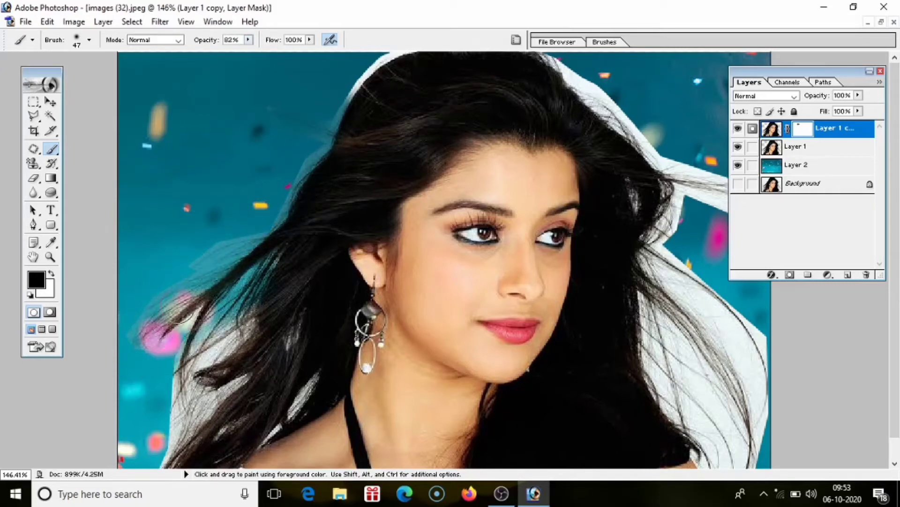
Paint black in the layer mask along the left hair strands to hide the white halo
mouse_move(201, 310)
left_mouse_down()
mouse_move(211, 375)
mouse_move(265, 316)
mouse_move(164, 460)
mouse_move(277, 314)
mouse_move(247, 284)
left_mouse_up()
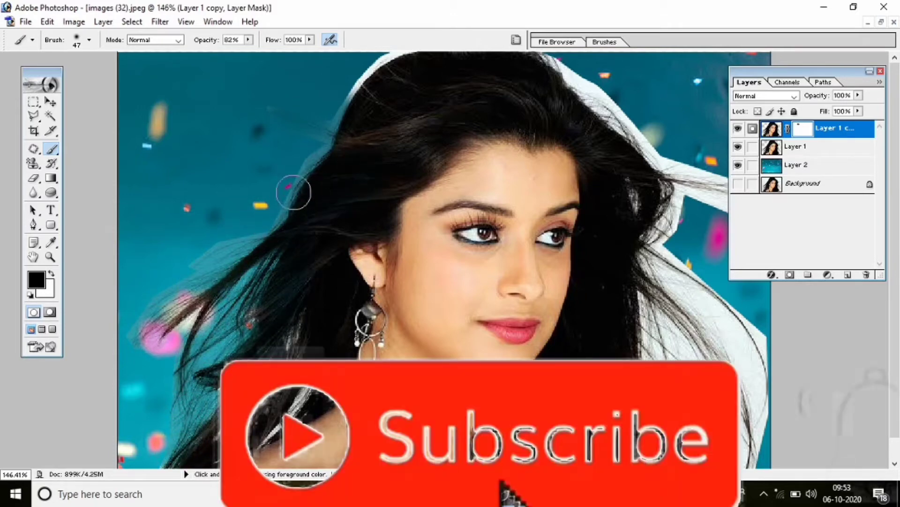
mouse_move(293, 191)
left_mouse_down()
mouse_move(314, 145)
mouse_move(276, 168)
left_mouse_up()
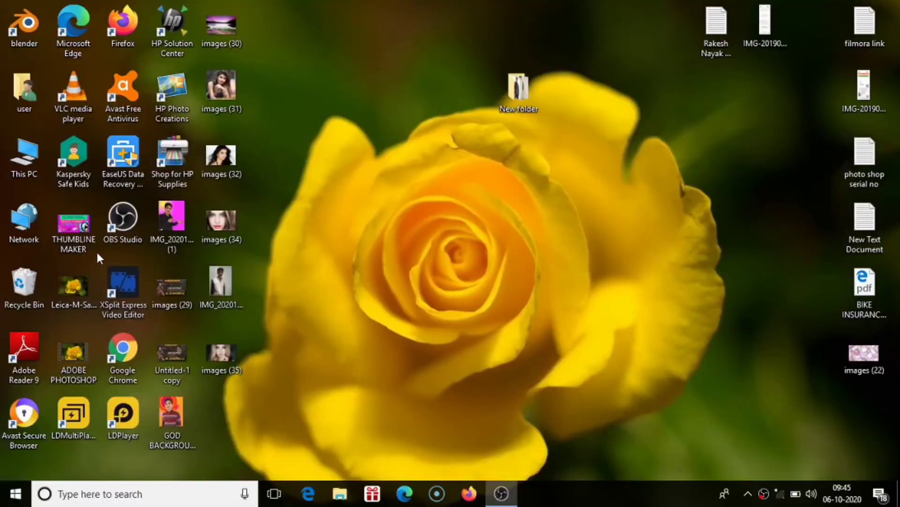
Launch Adobe Photoshop 7.0 from the Windows Start menu program list
left_click(9, 492)
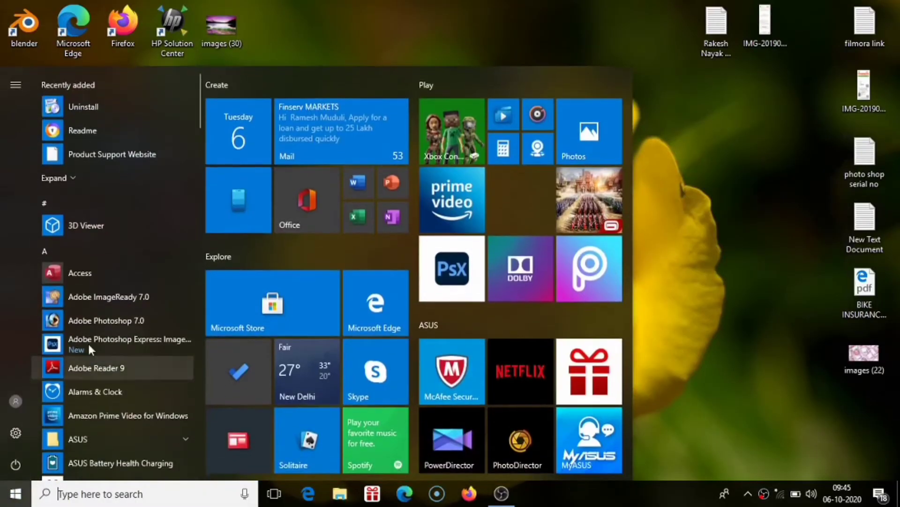
left_click(106, 315)
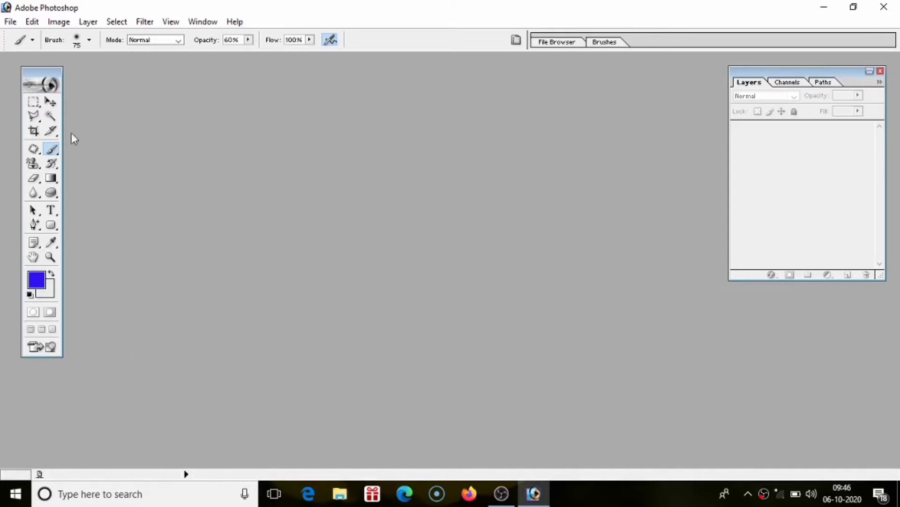
Open images (32).jpeg, then move its document window and enlarge it
left_click(7, 24)
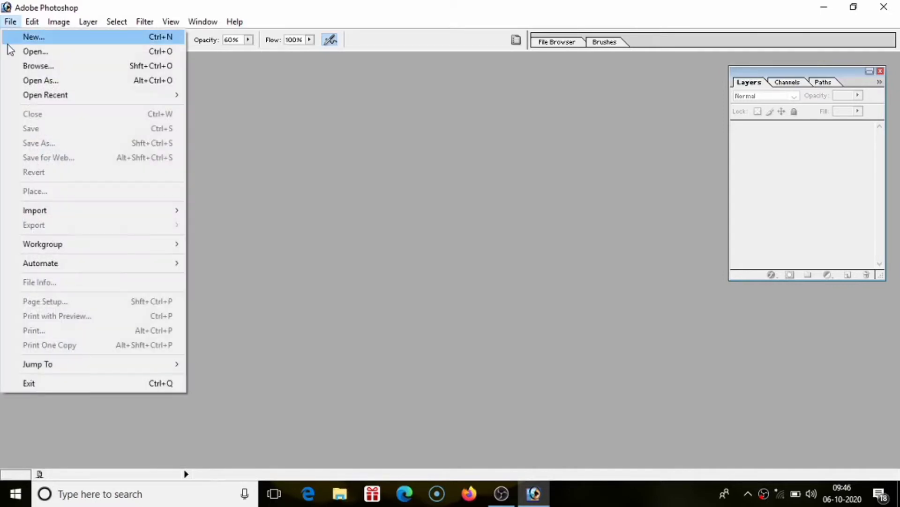
left_click(7, 55)
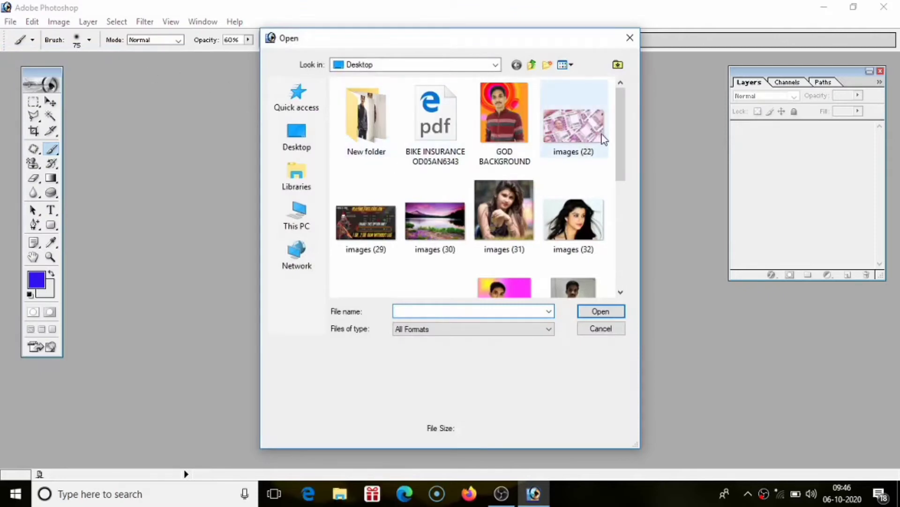
left_click(593, 224)
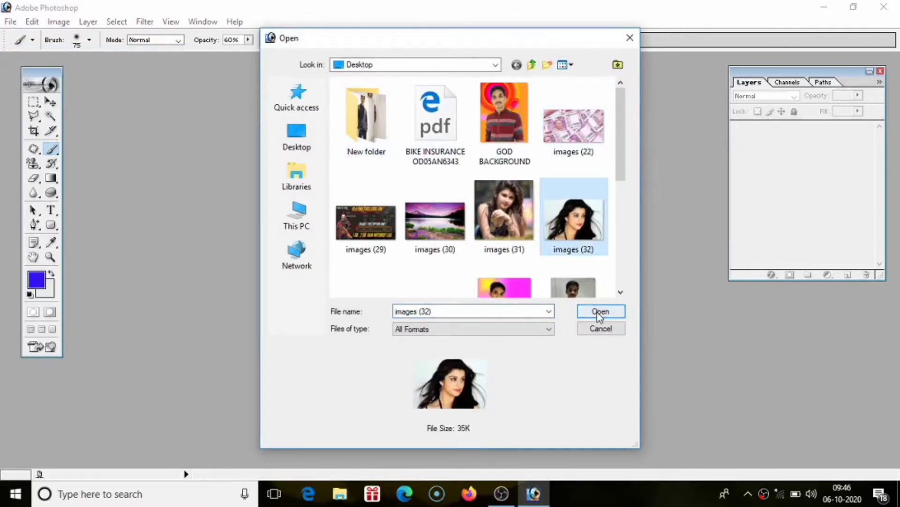
left_click(599, 312)
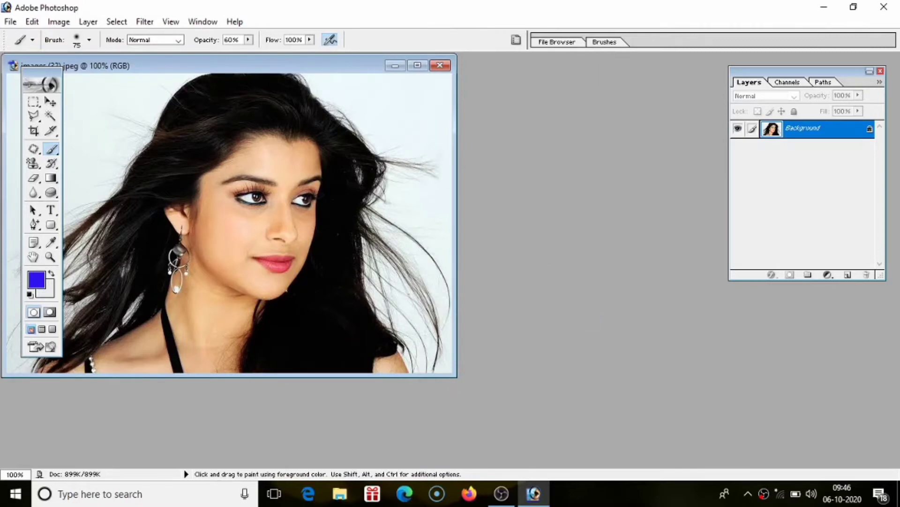
left_click_drag(254, 67, 383, 81)
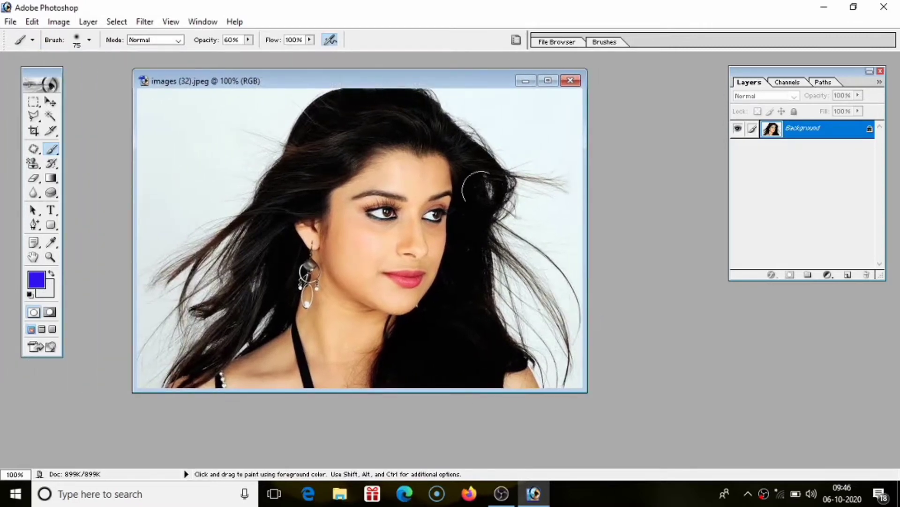
left_click_drag(587, 391, 599, 420)
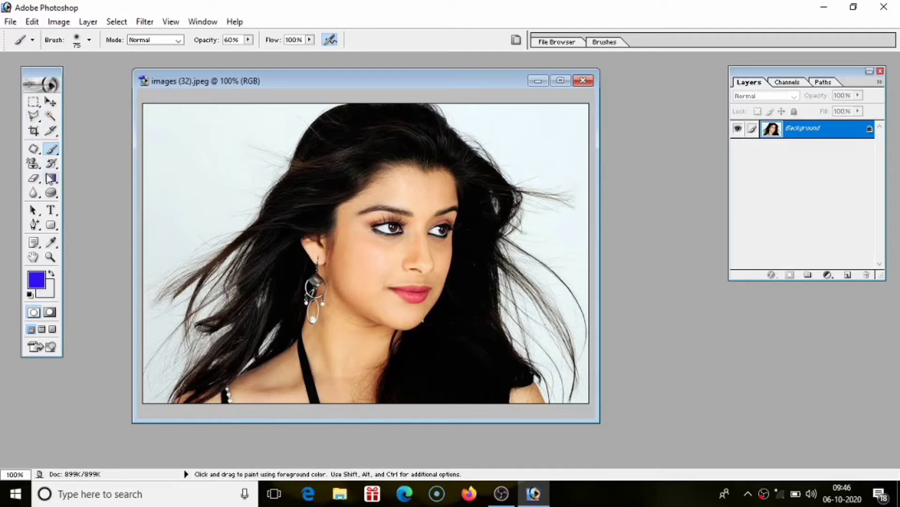
With the Pen Tool, place anchors from the bottom-left up along the left hair edge
left_click(34, 224)
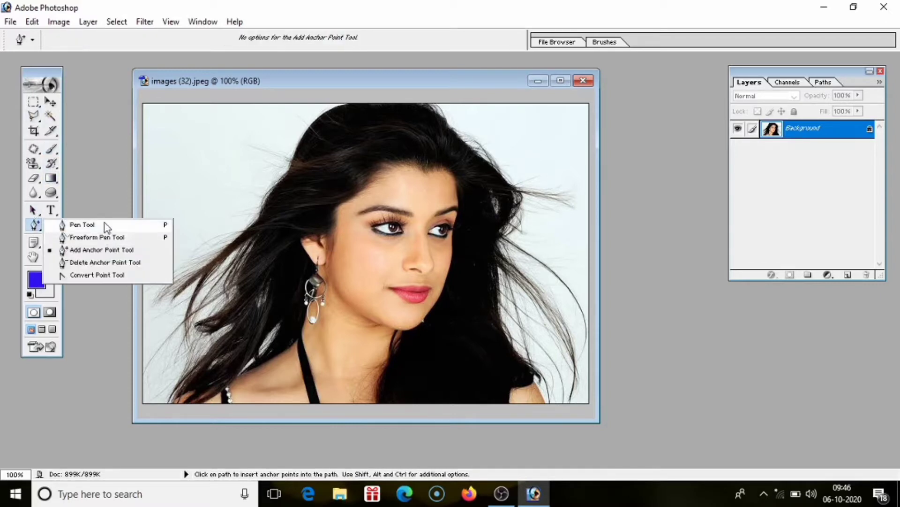
left_click(106, 225)
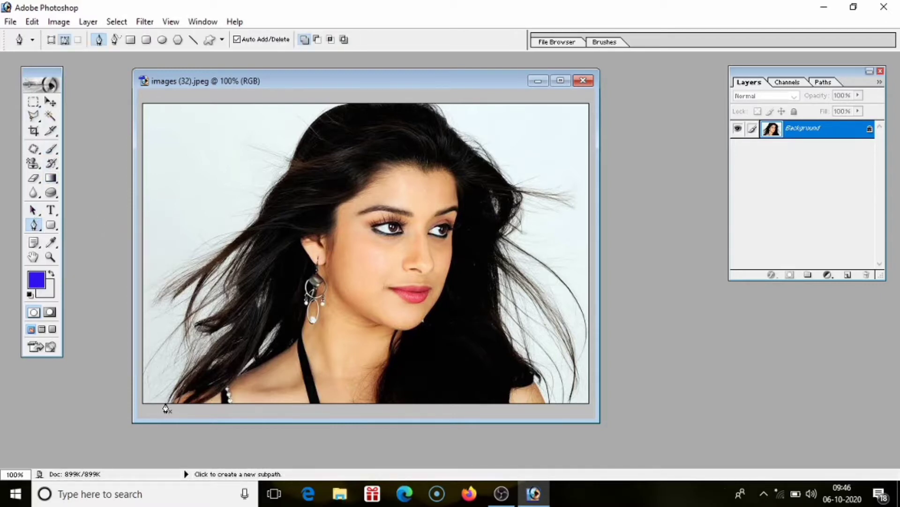
left_click(166, 403)
left_click(177, 374)
left_click(177, 353)
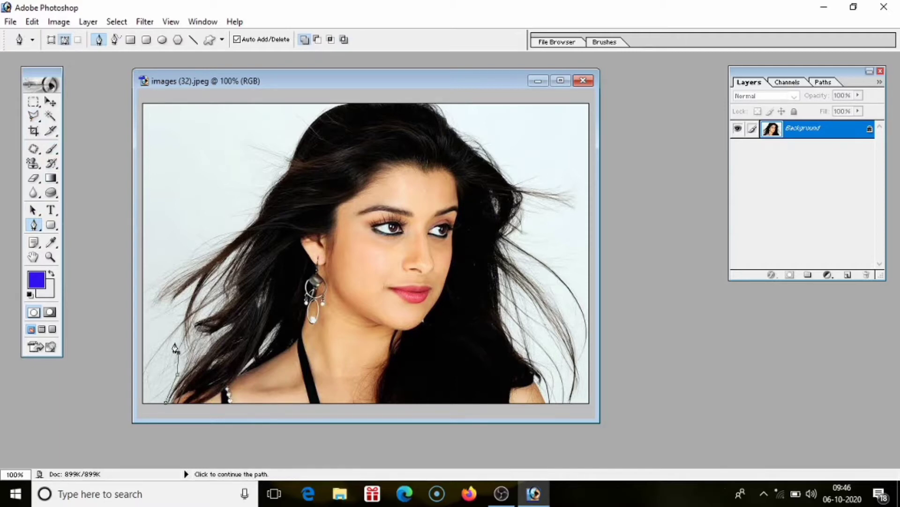
left_click(176, 352)
left_click(182, 312)
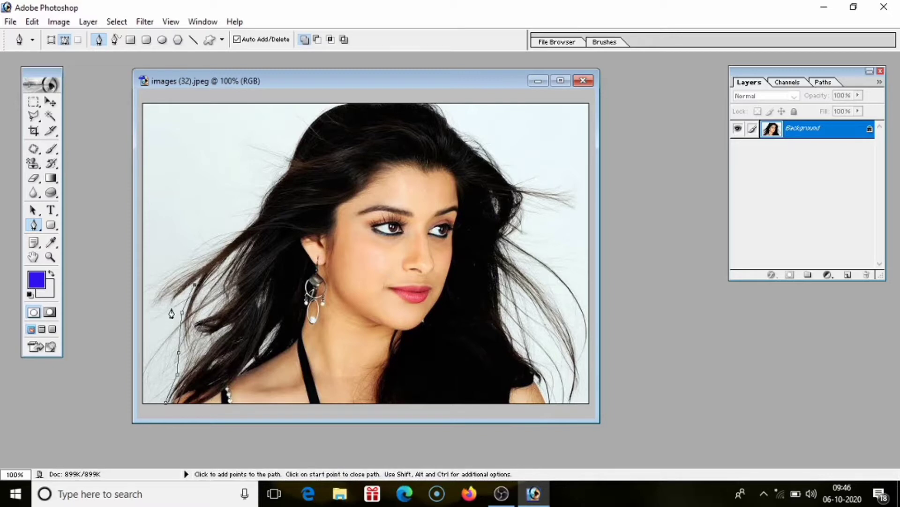
left_click(171, 307)
left_click(155, 307)
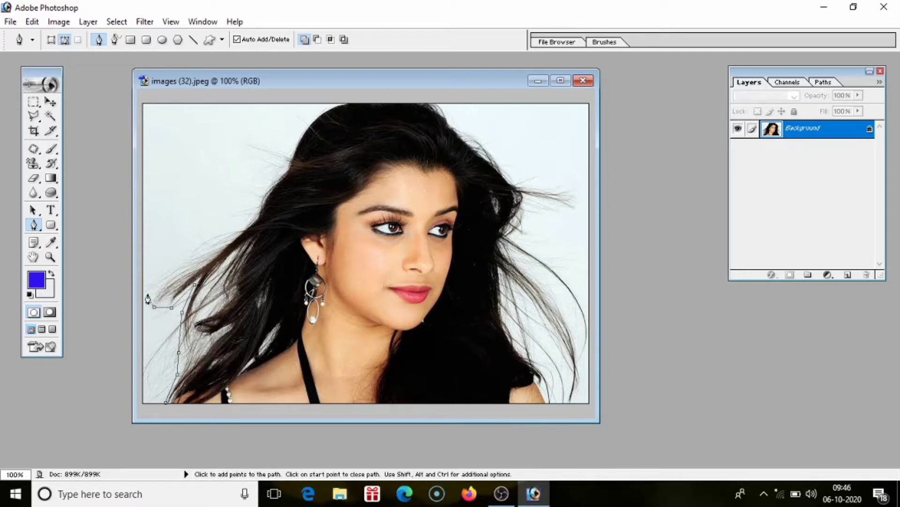
left_click(148, 298)
left_click(168, 270)
left_click(199, 249)
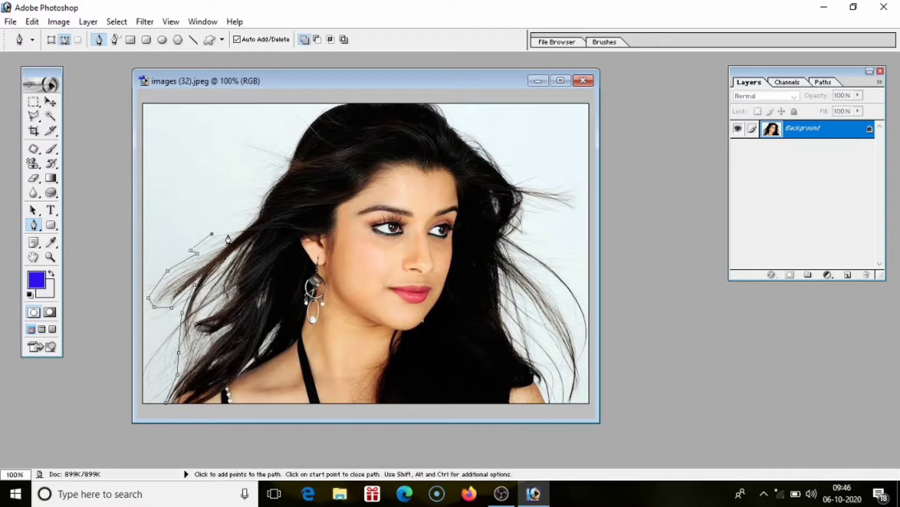
left_click(247, 227)
left_click(255, 210)
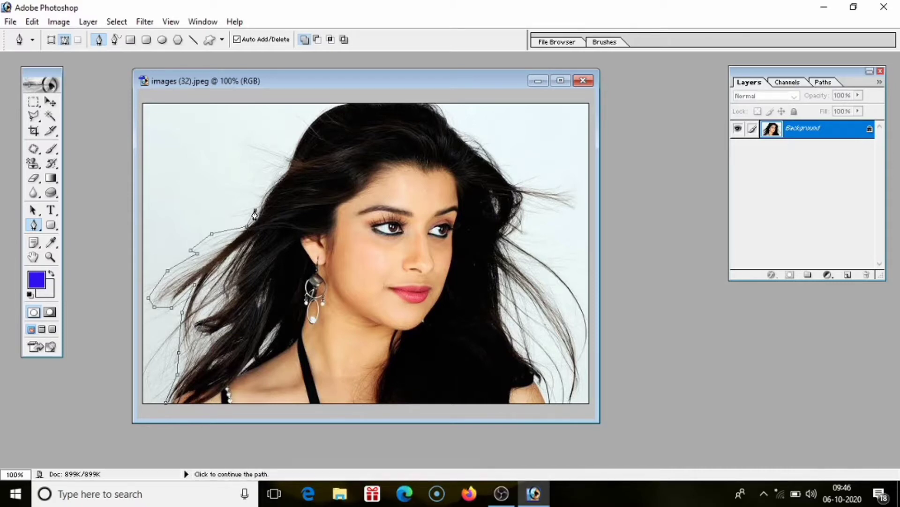
left_click(271, 177)
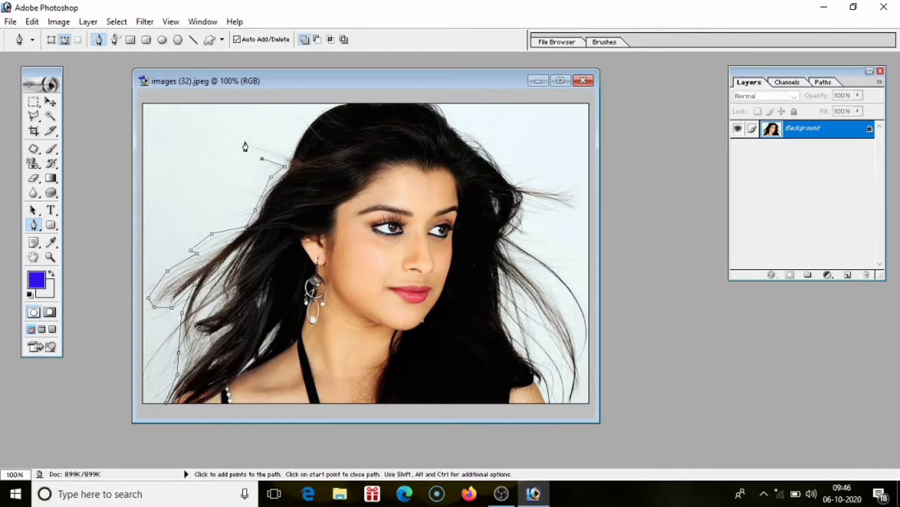
Continue the path around the upper-left strand tip and across the top of the head, undoing one misplaced anchor
left_click_drag(245, 141, 253, 141)
left_click(289, 151)
left_click(307, 124)
left_click(323, 108)
left_click(450, 107)
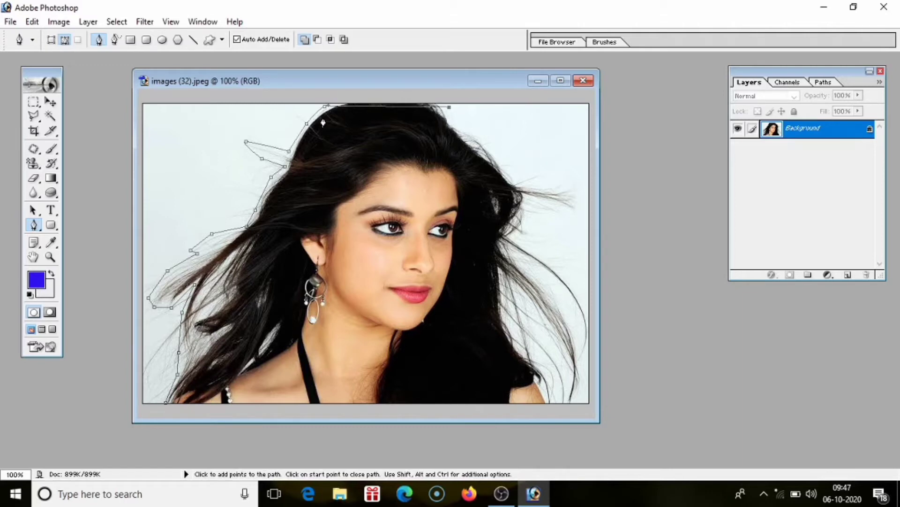
key("ctrl+z")
left_click(336, 101)
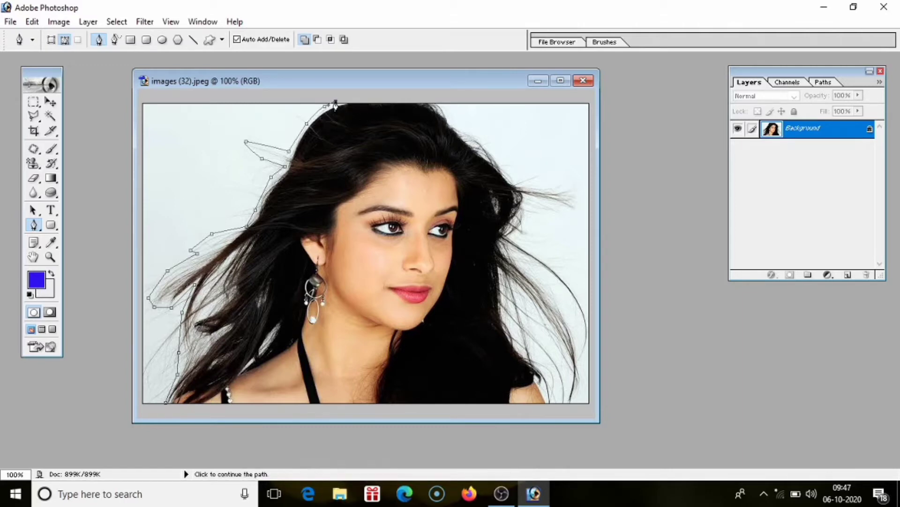
left_click(361, 100)
left_click(416, 98)
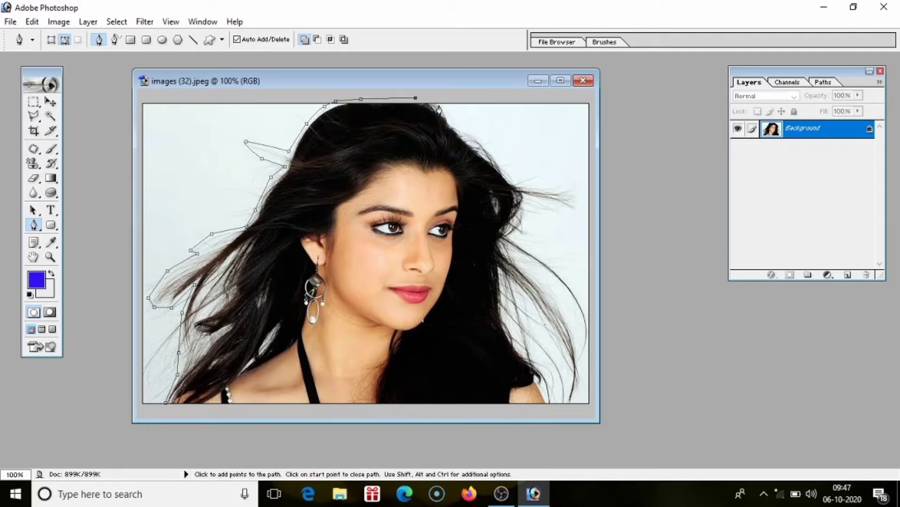
Trace down the right hair and strand tips to the bottom, closing the path at its start
left_click(442, 109)
left_click_drag(468, 126, 477, 128)
left_click(514, 175)
left_click(580, 197)
left_click(570, 218)
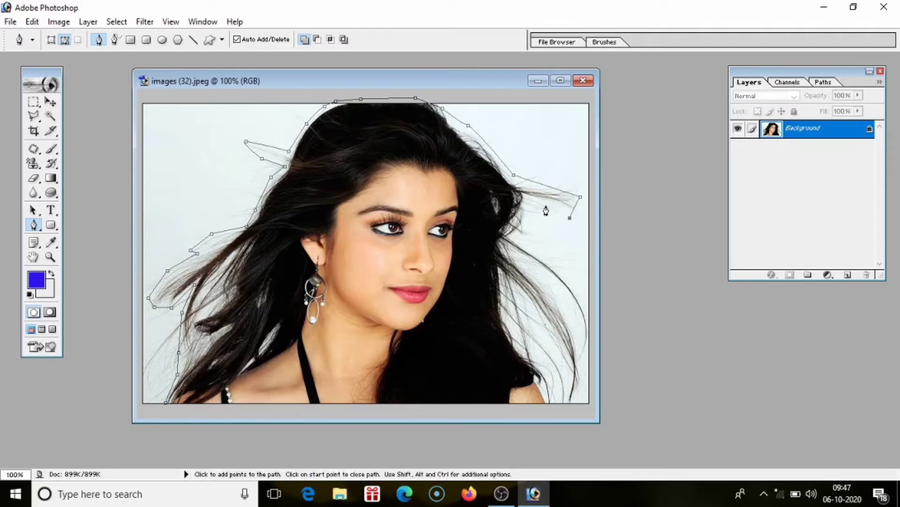
left_click(530, 201)
left_click(525, 226)
left_click(586, 298)
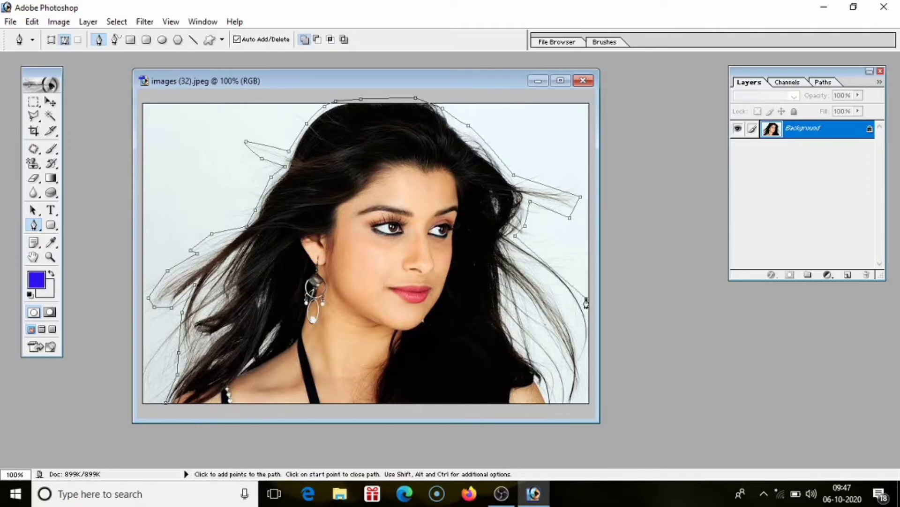
left_click(588, 352)
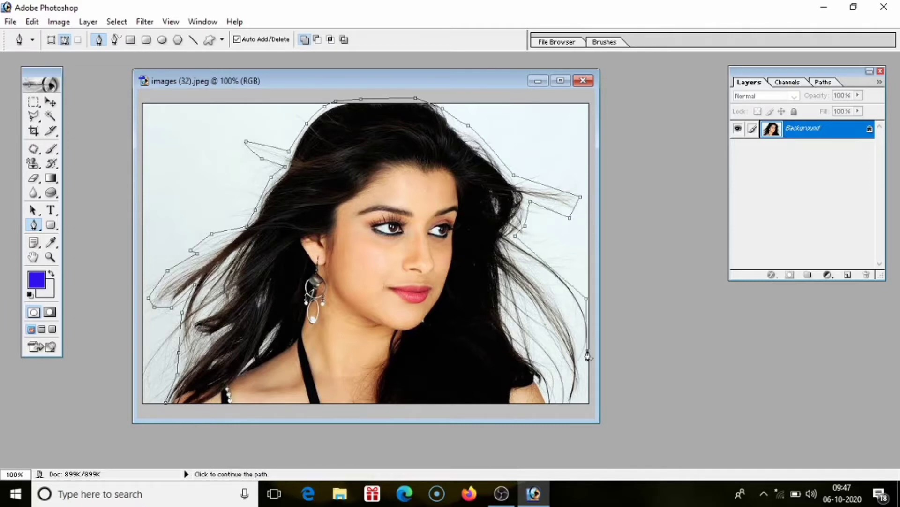
left_click(578, 390)
left_click(572, 403)
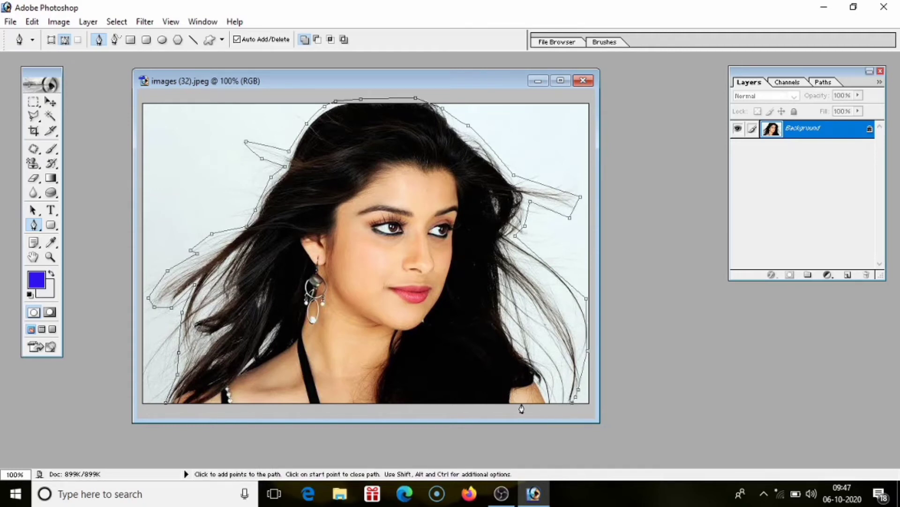
left_click(166, 402)
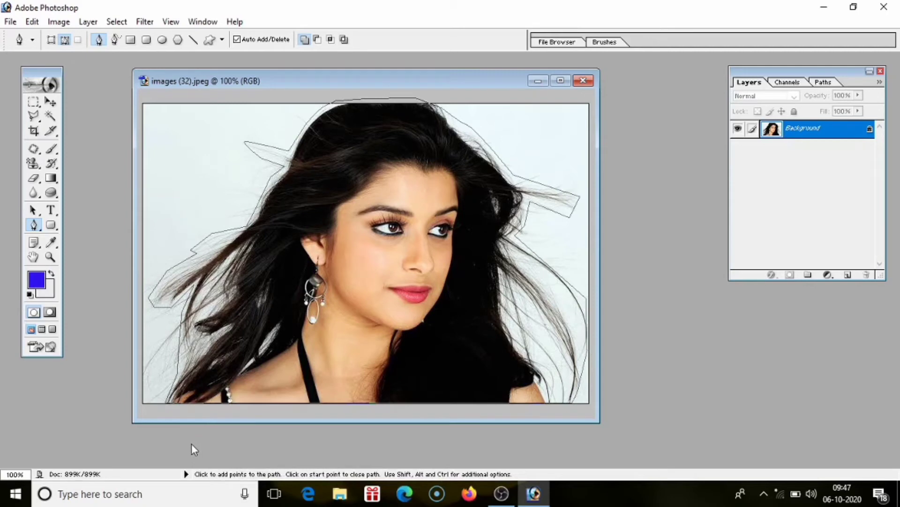
Convert the closed path to a selection and copy it onto a new Layer 1 with Ctrl+J
key("ctrl")
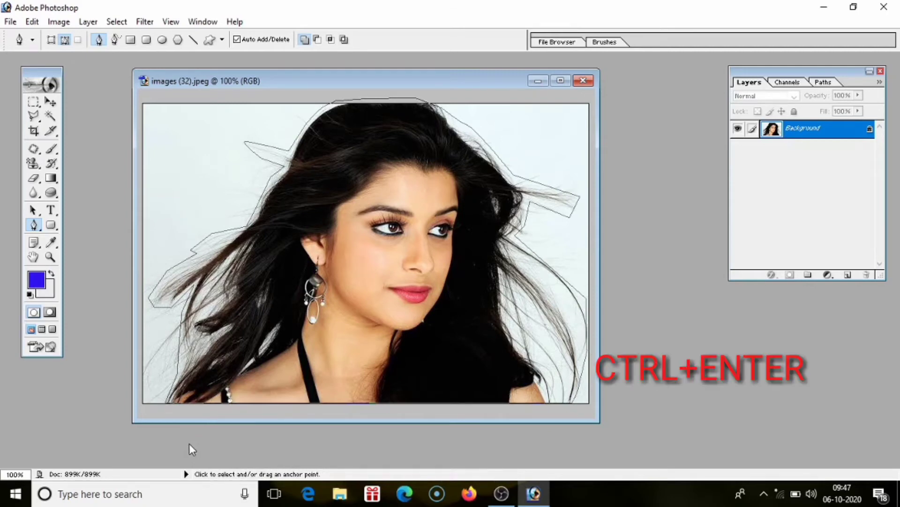
key("ctrl+Return")
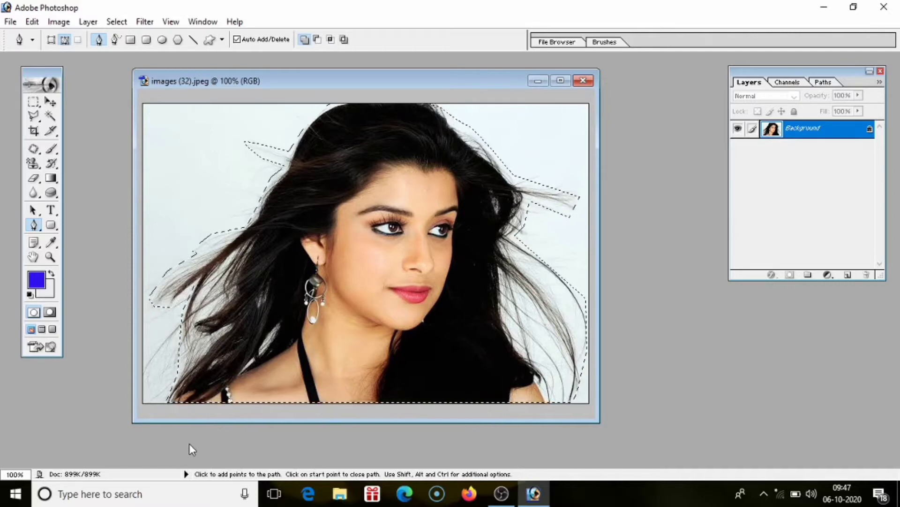
key("ctrl+shift+n")
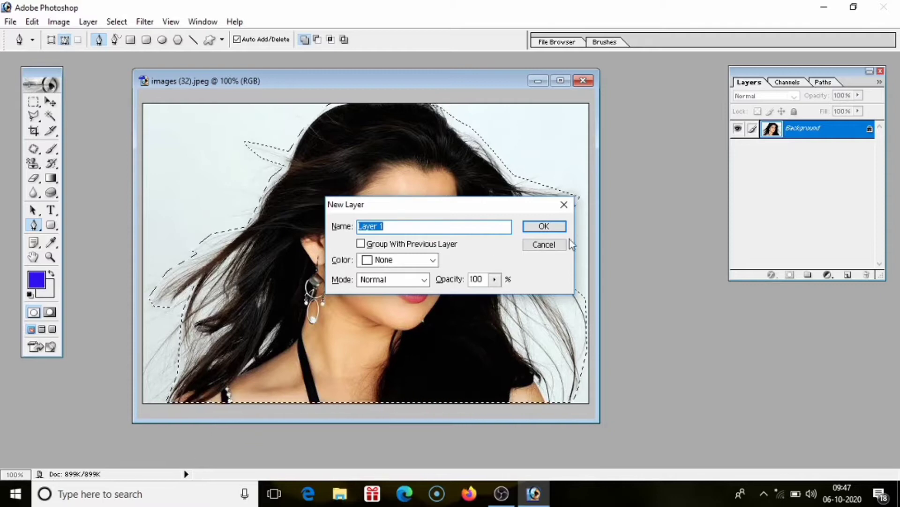
left_click(559, 250)
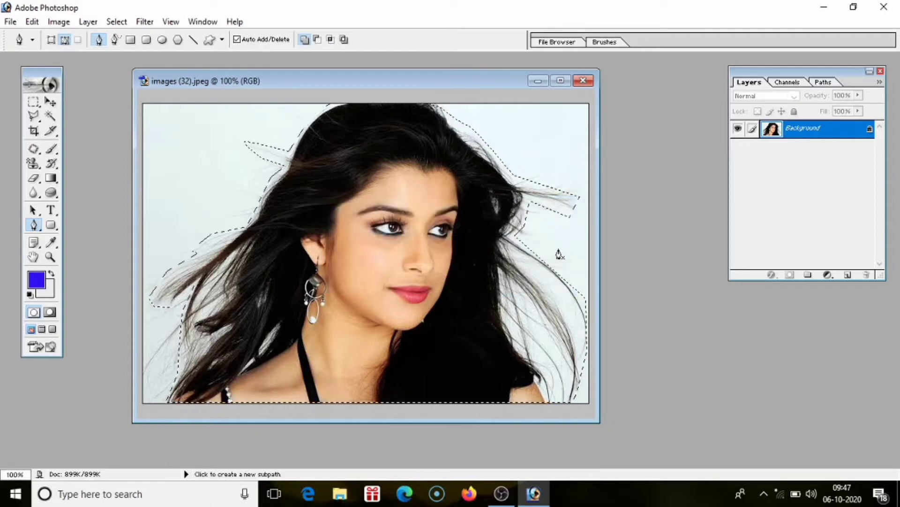
key("ctrl+j")
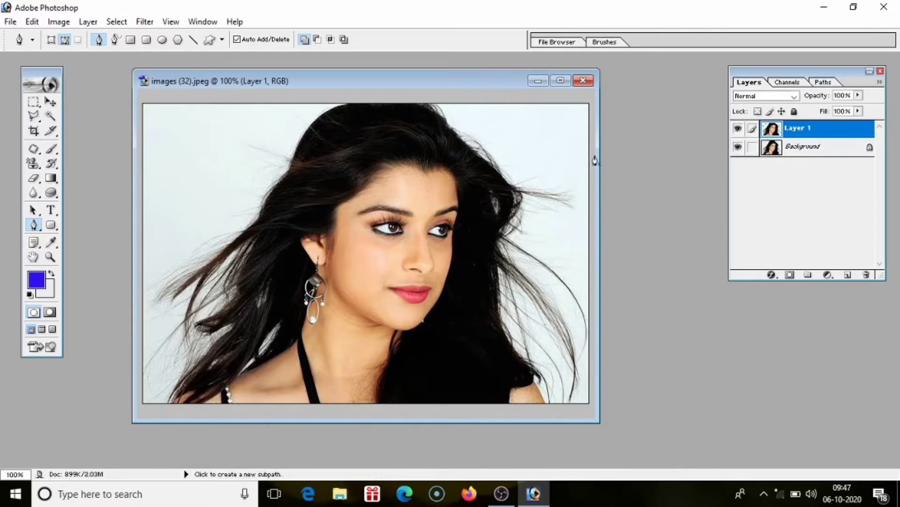
Hide the Background layer so Layer 1's cut-out shows on transparency
left_click(738, 147)
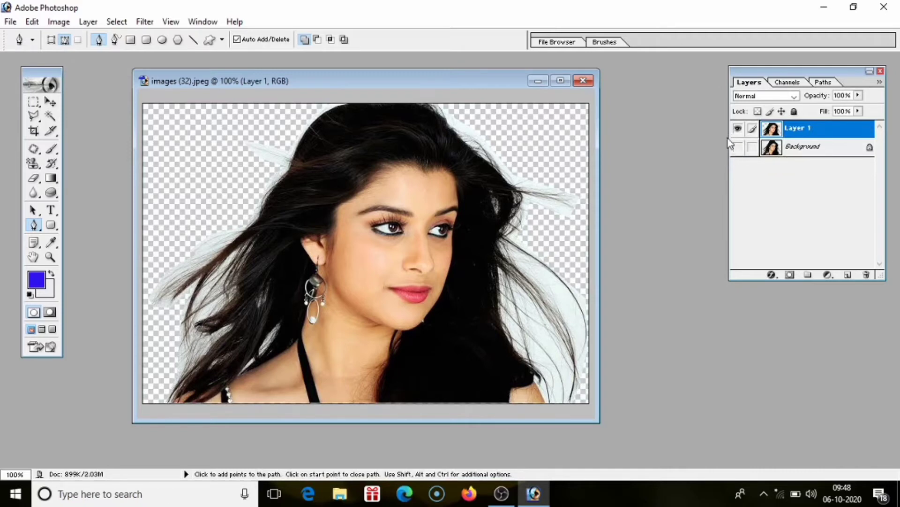
right_click(828, 124)
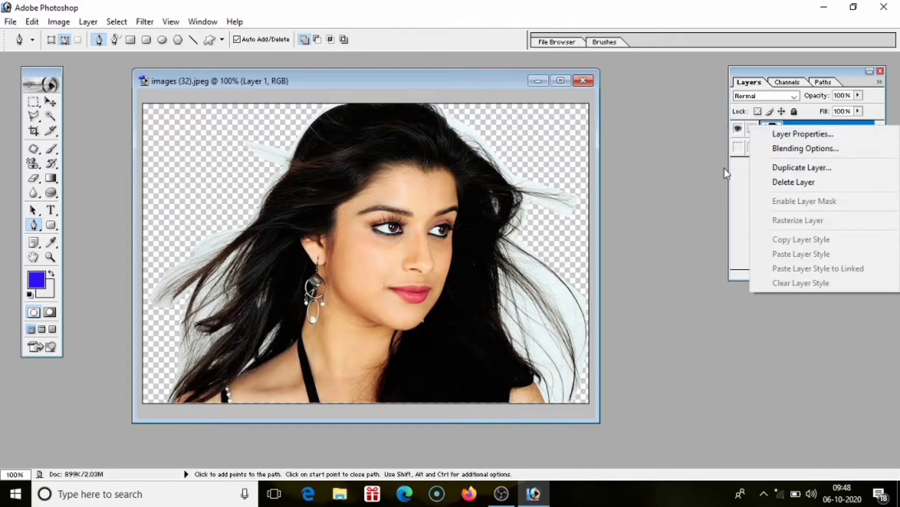
left_click(683, 185)
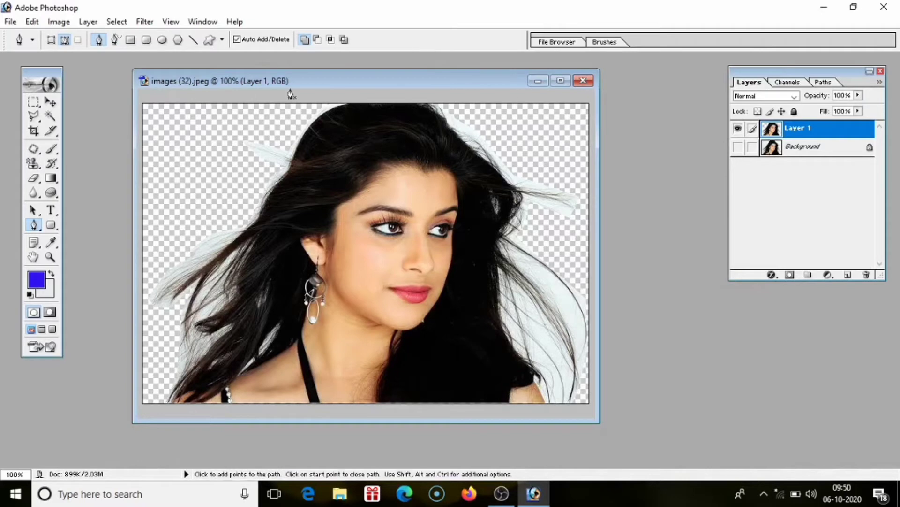
Open the teal confetti image images (37), select all of it, and move its window aside
left_click(11, 22)
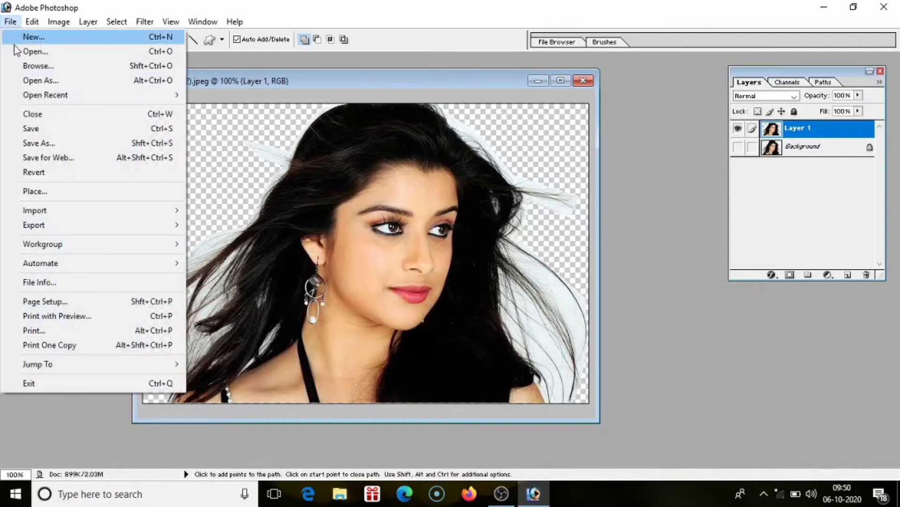
left_click(24, 47)
scroll(555, 202, "down", 5)
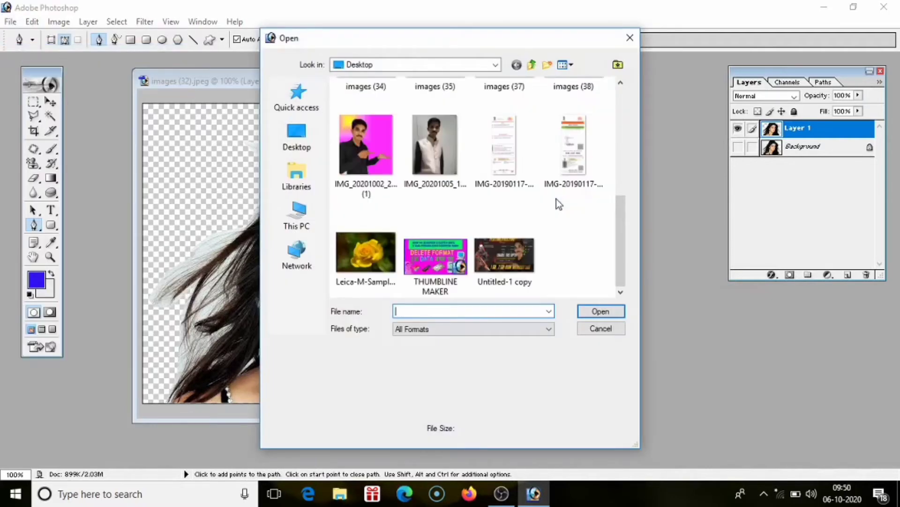
scroll(557, 201, "up", 3)
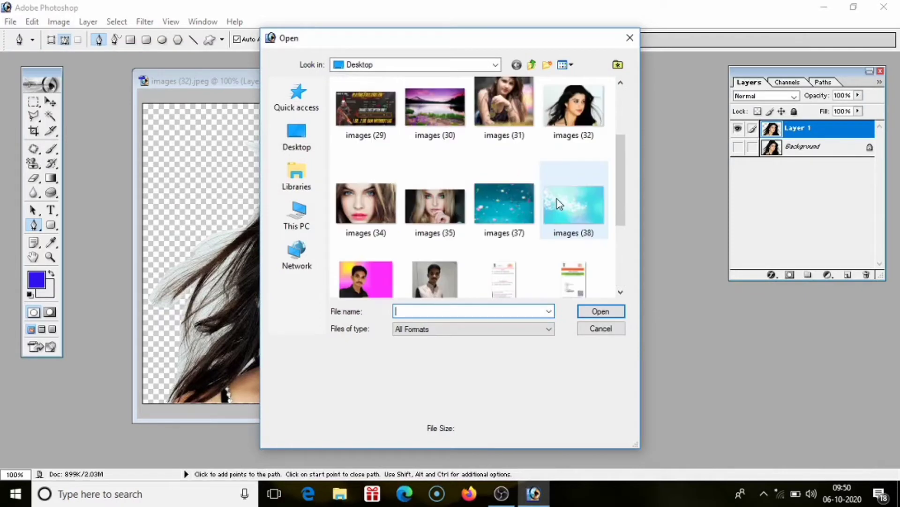
double_click(524, 206)
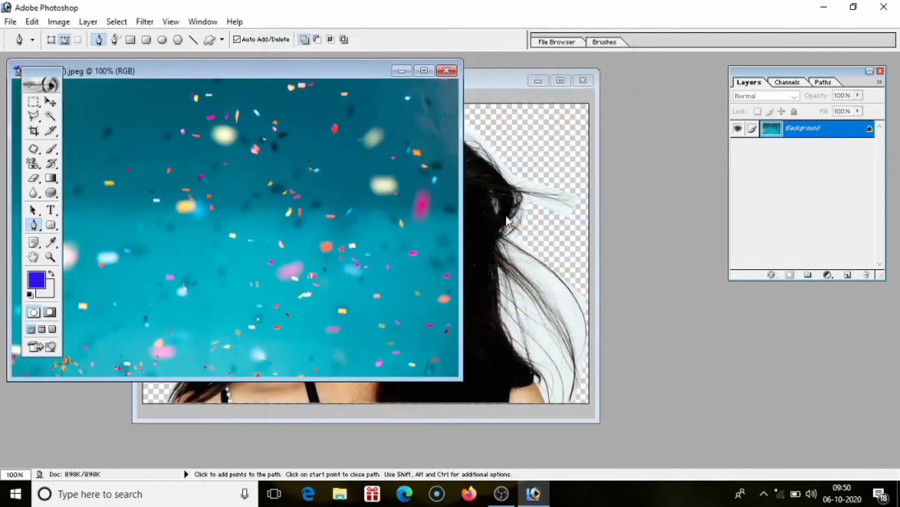
left_click(144, 127)
key("ctrl+a")
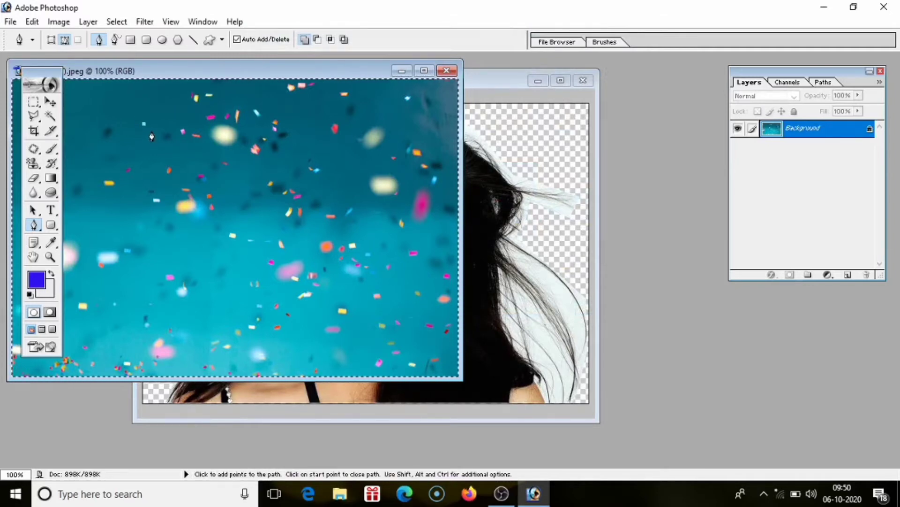
left_click_drag(151, 67, 174, 80)
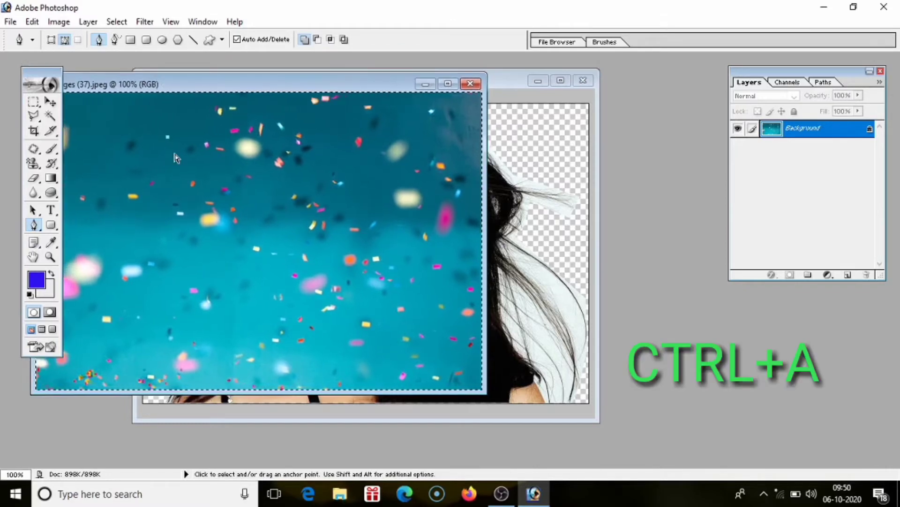
Copy the whole confetti image, paste it into images (32).jpeg as Layer 2, and maximize the window
key("ctrl")
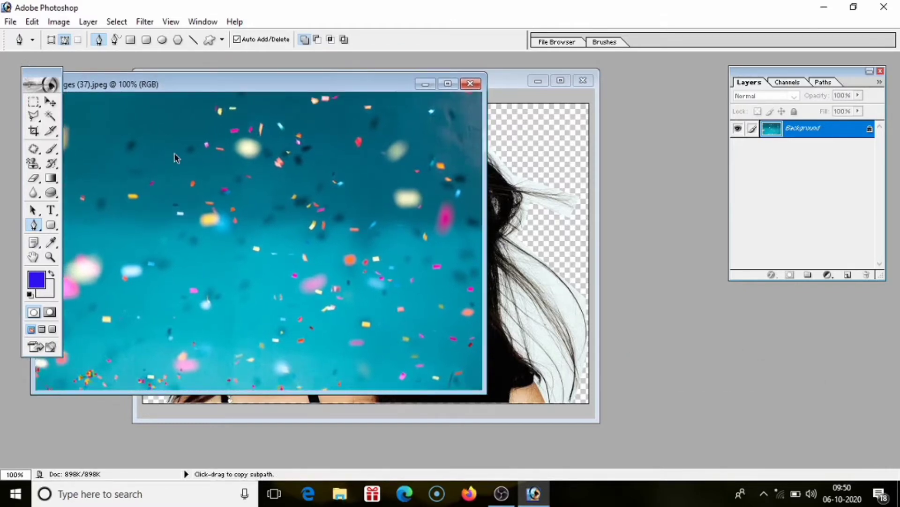
key("ctrl+a")
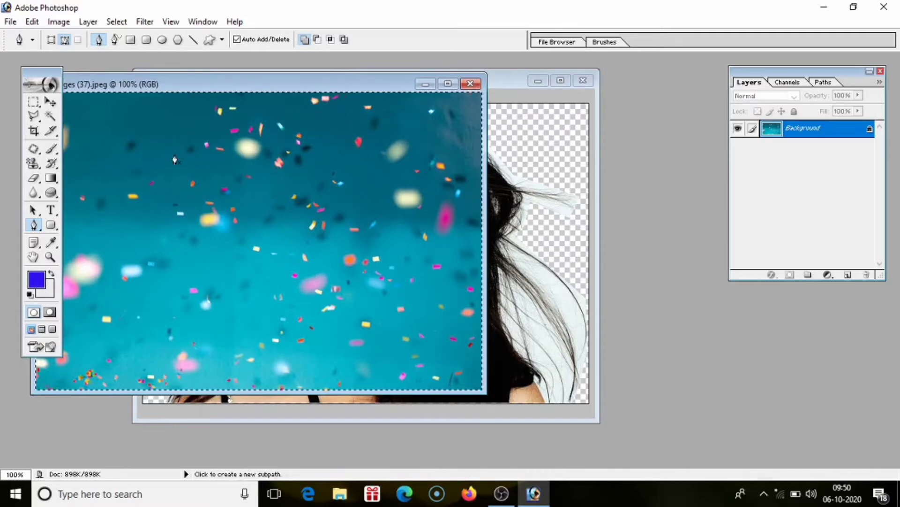
key("ctrl+c")
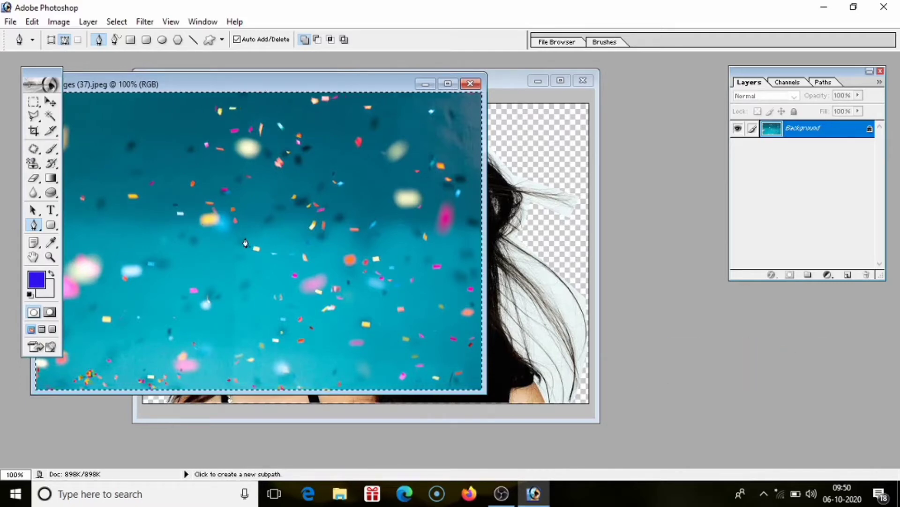
left_click(538, 142)
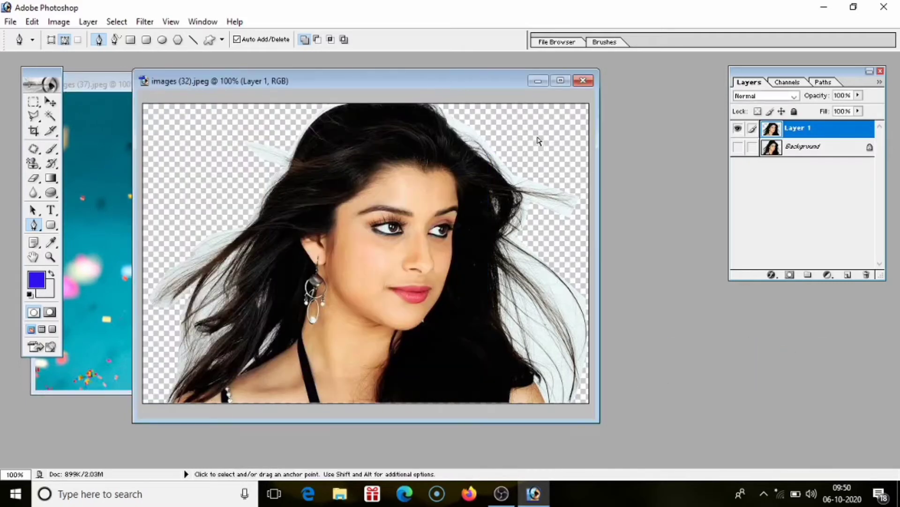
key("ctrl+v")
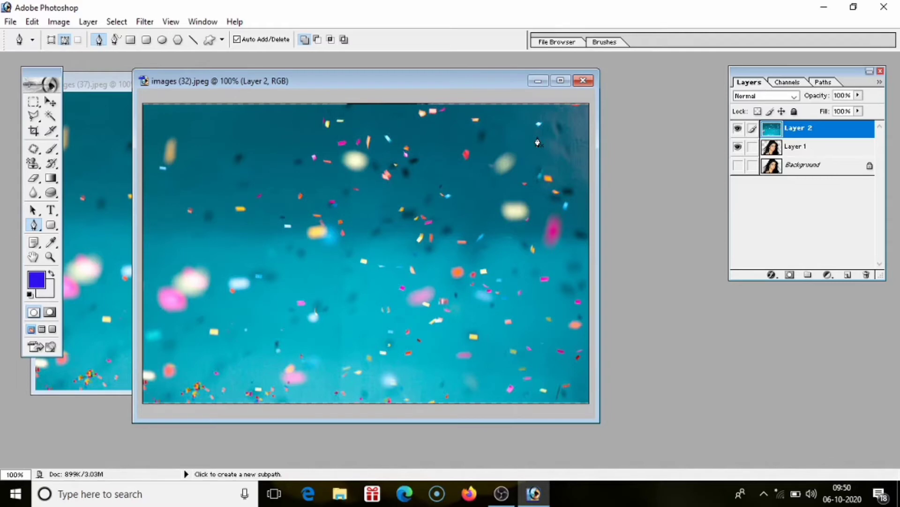
left_click(560, 81)
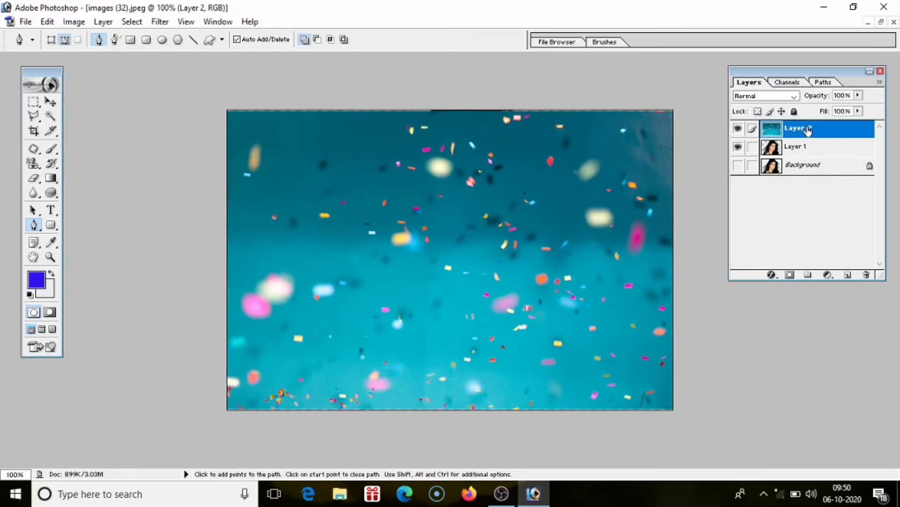
Drag Layer 2 below Layer 1 in the Layers palette, then zoom in on the face
left_click_drag(810, 130, 806, 150)
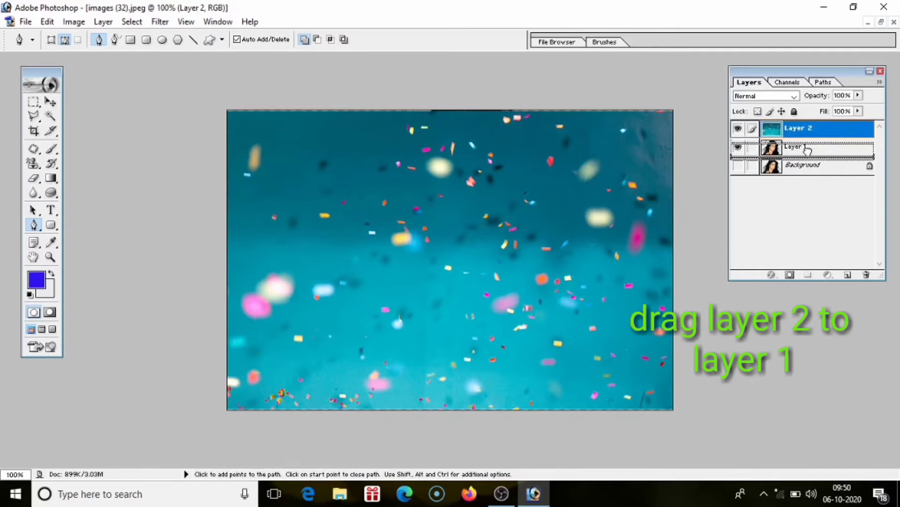
left_click_drag(808, 149, 808, 155)
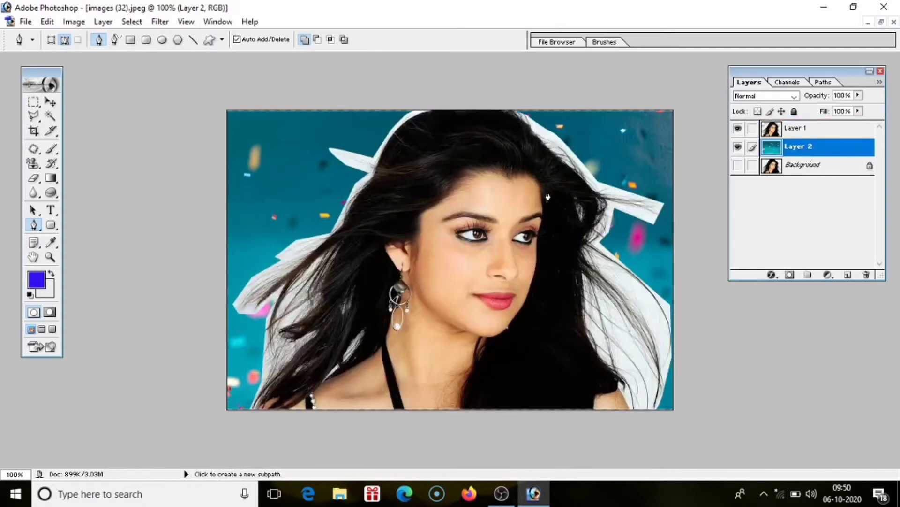
scroll(548, 195, "up", 2)
scroll(548, 195, "up", 2)
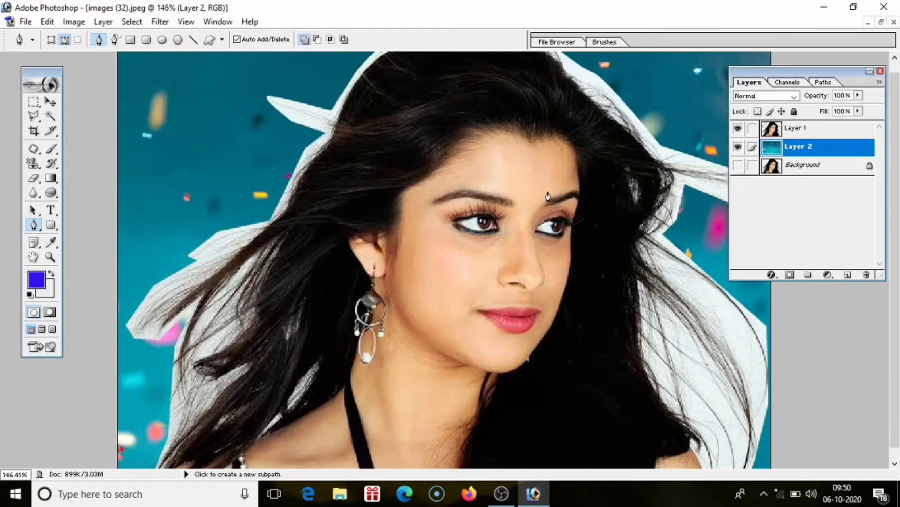
scroll(527, 211, "up", 1)
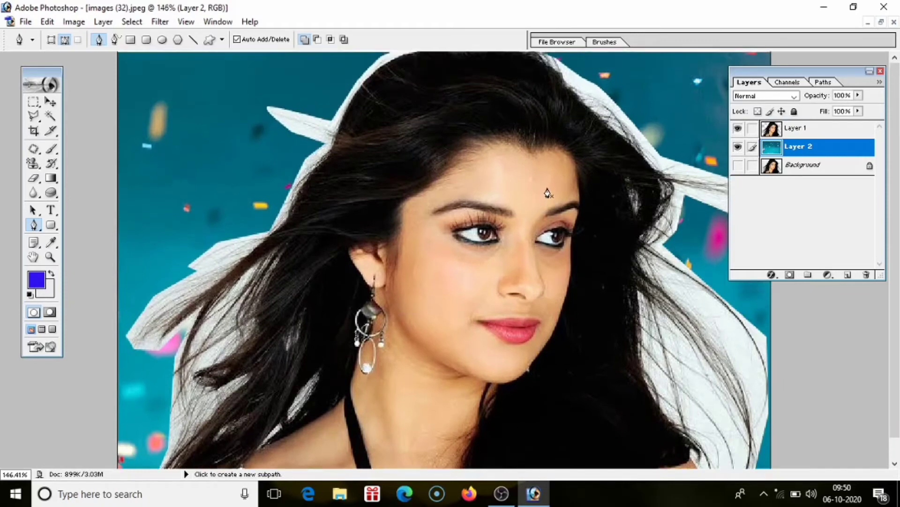
Duplicate Layer 1 as Layer 1 copy
right_click(820, 128)
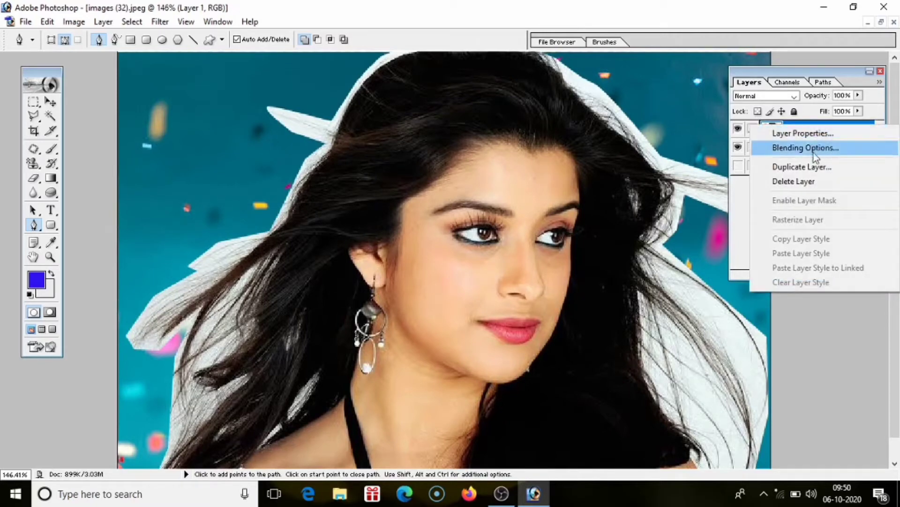
left_click(813, 167)
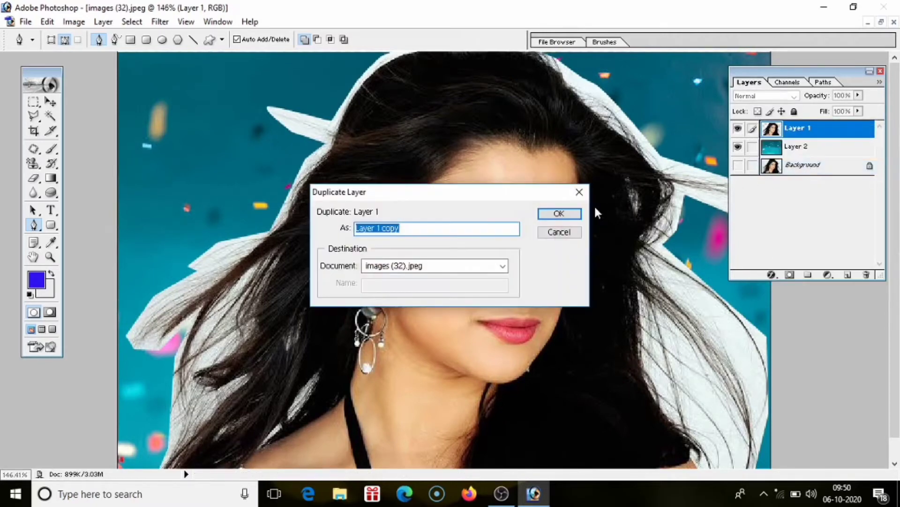
left_click(559, 213)
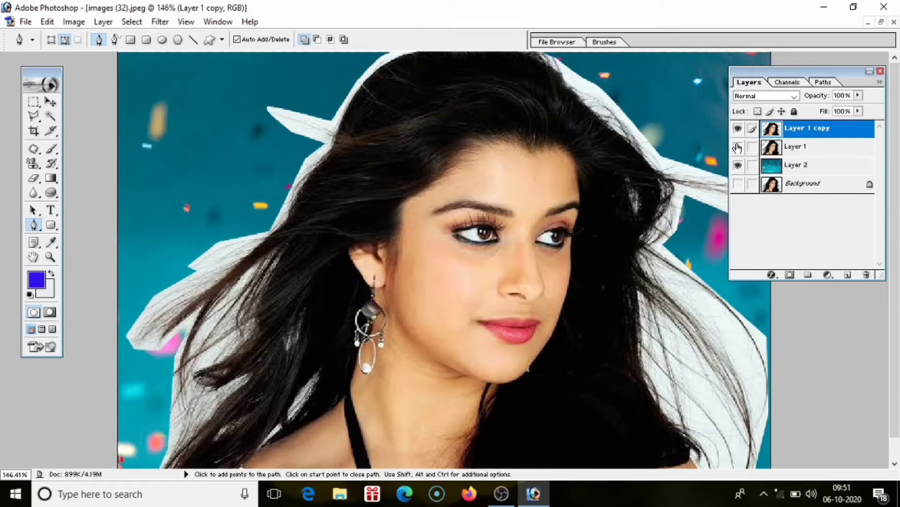
Set layer visibility so Layer 1 copy is hidden and Layer 1 shows over the confetti
left_click(737, 129)
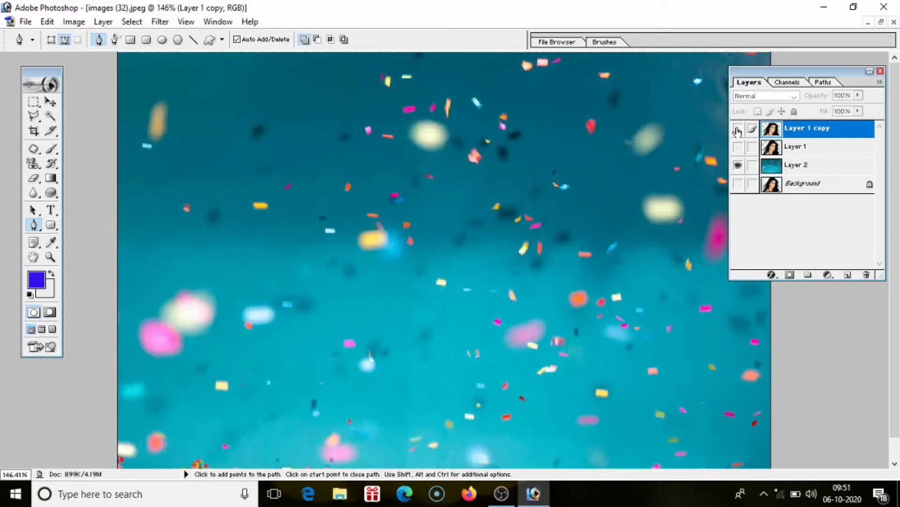
left_click(738, 129)
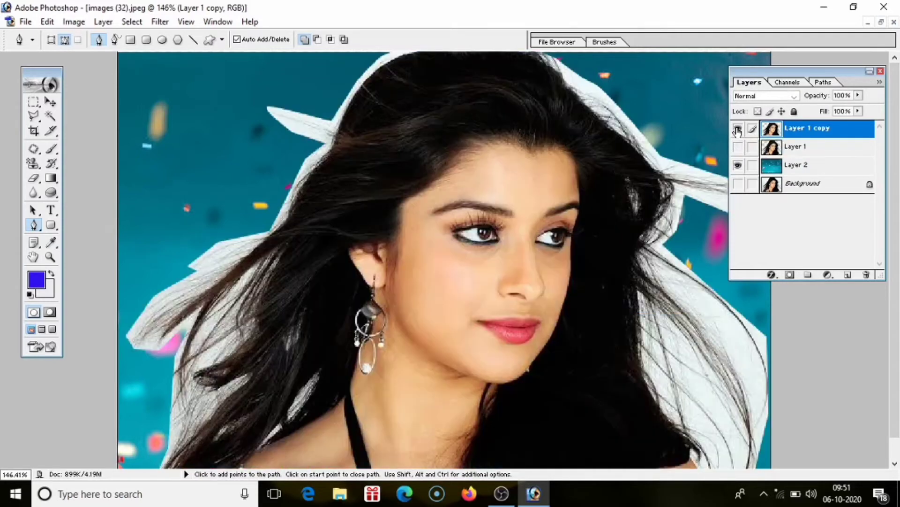
left_click(738, 147)
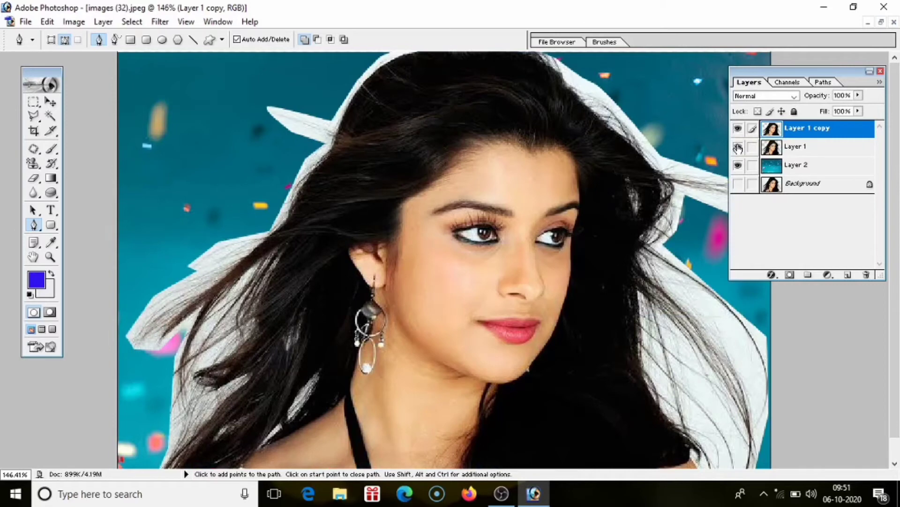
left_click(738, 129)
left_click(738, 147)
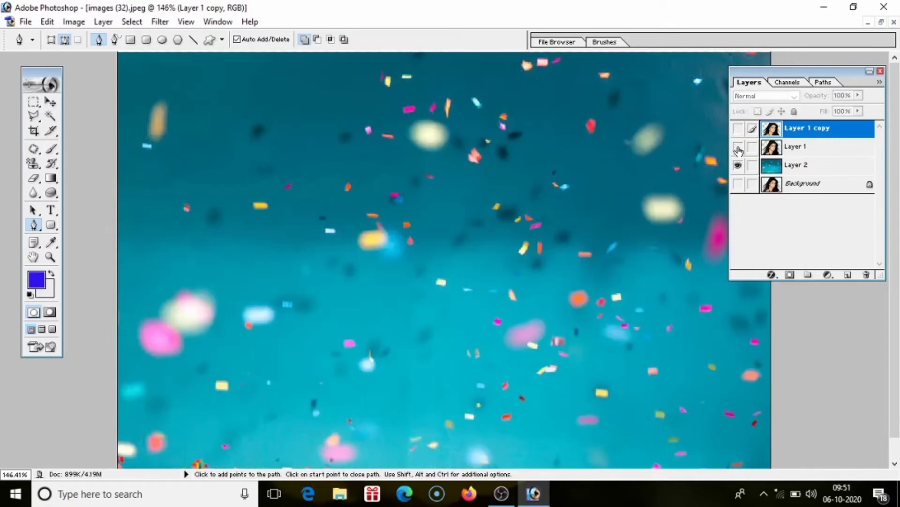
left_click(737, 147)
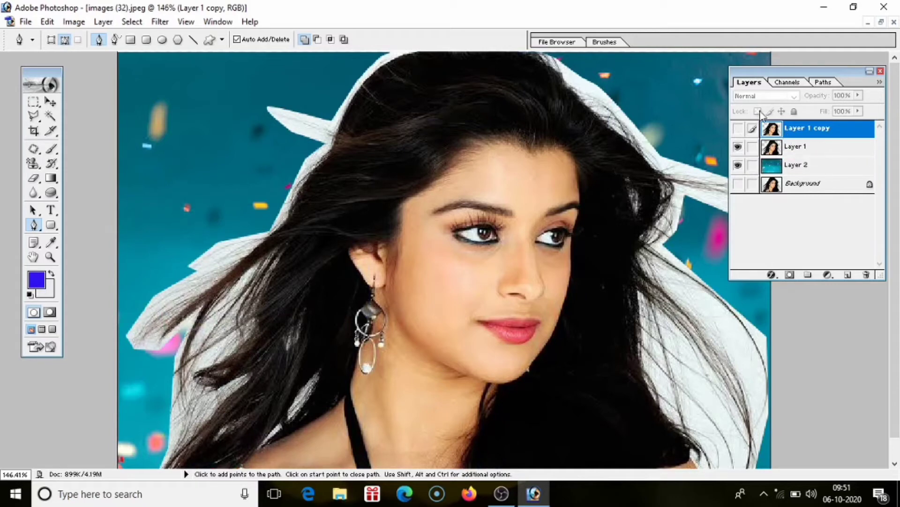
Set Layer 1 to Multiply, then make Layer 1 copy visible and active above it
left_click(792, 147)
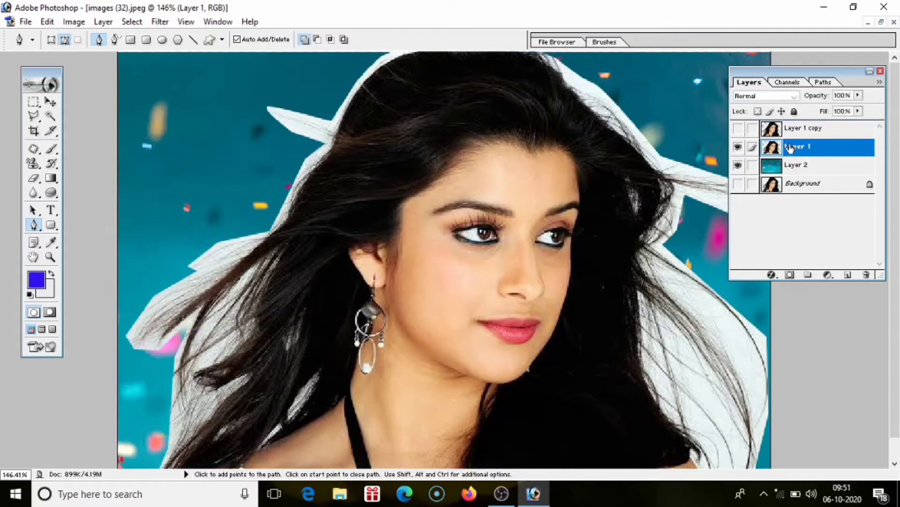
left_click(794, 94)
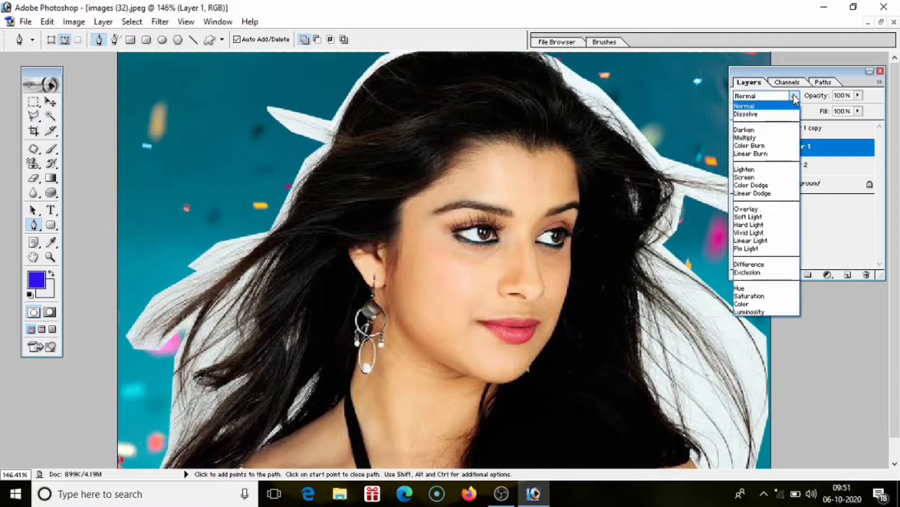
left_click(783, 138)
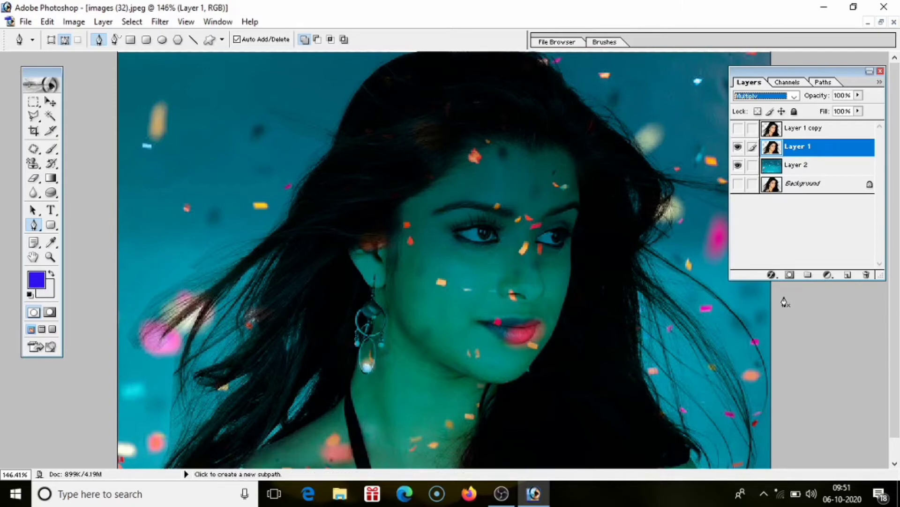
left_click(802, 128)
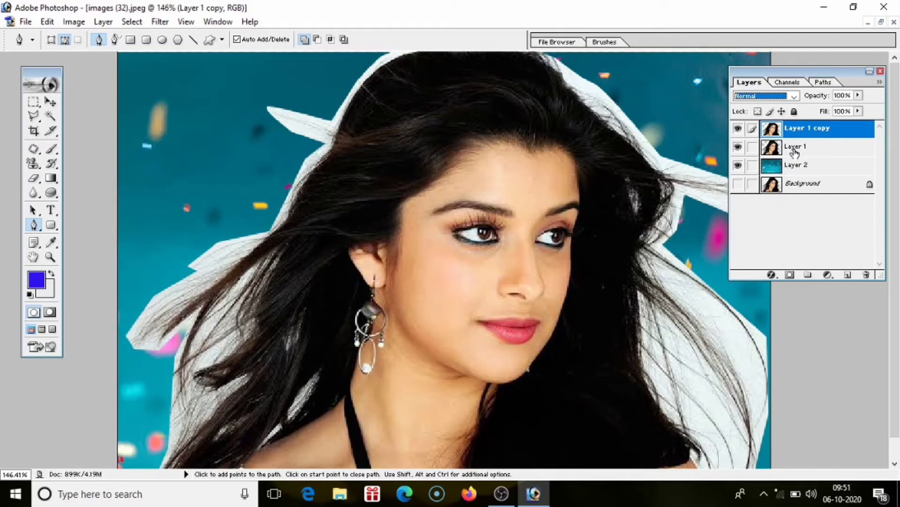
Add a white layer mask to Layer 1 copy and target the mask for editing
left_click(789, 274)
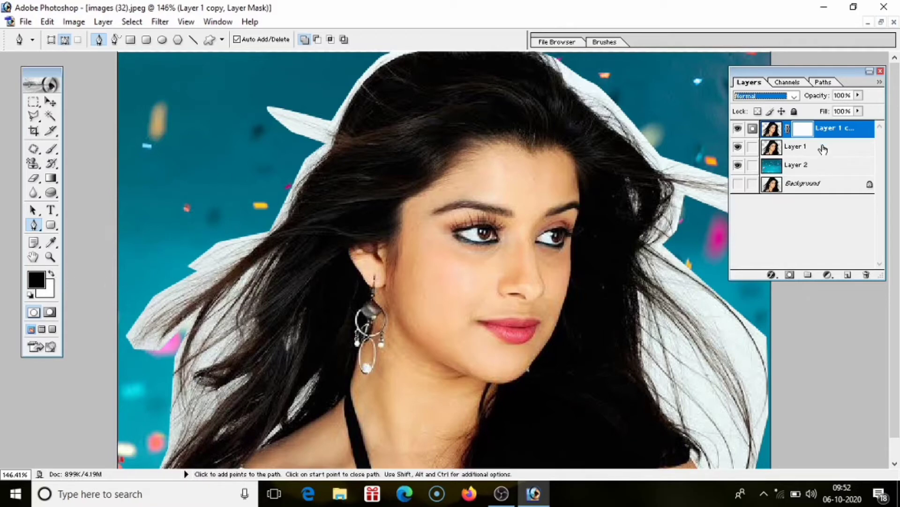
left_click(776, 130)
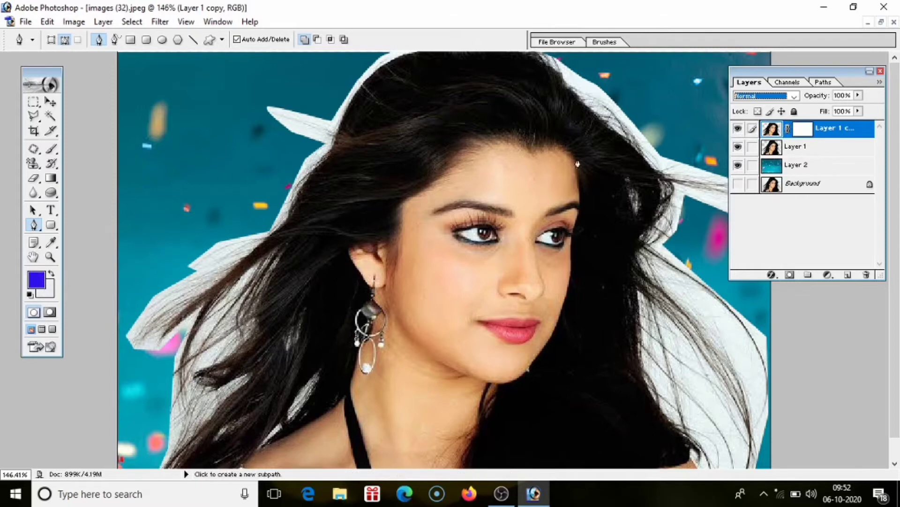
left_click(805, 133)
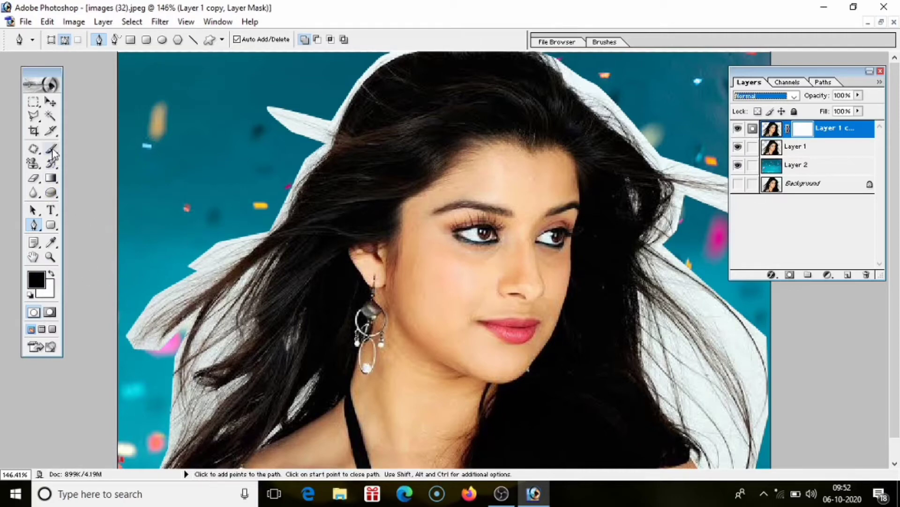
Pick the Brush Tool with a soft preset tip, sized down to 47 px
left_click(53, 151)
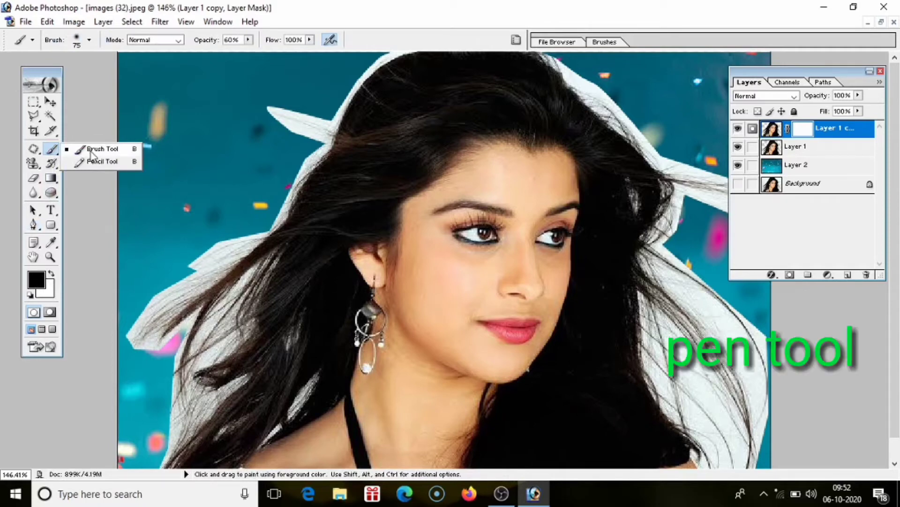
left_click(91, 151)
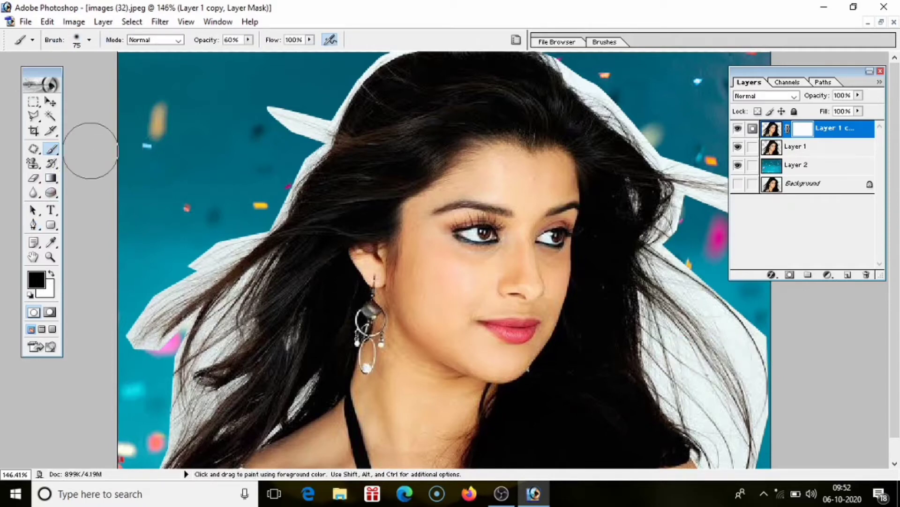
left_click(88, 41)
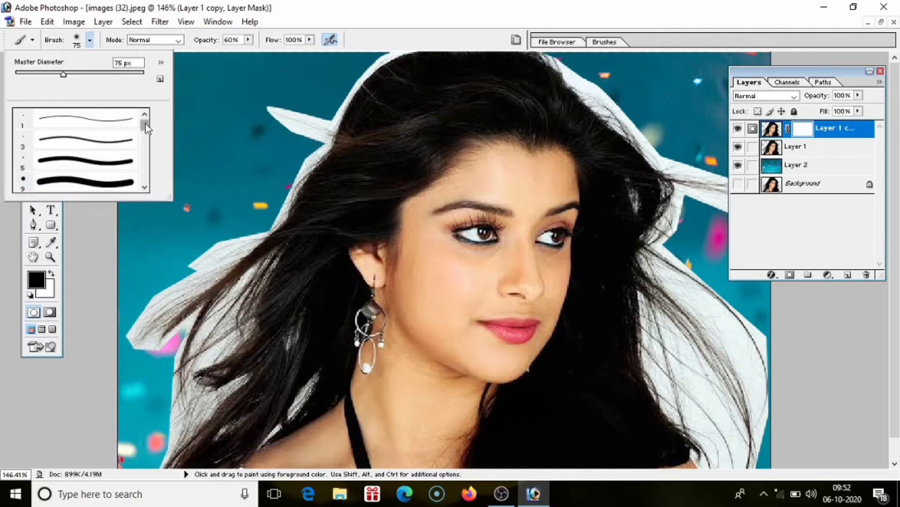
left_click_drag(145, 124, 145, 148)
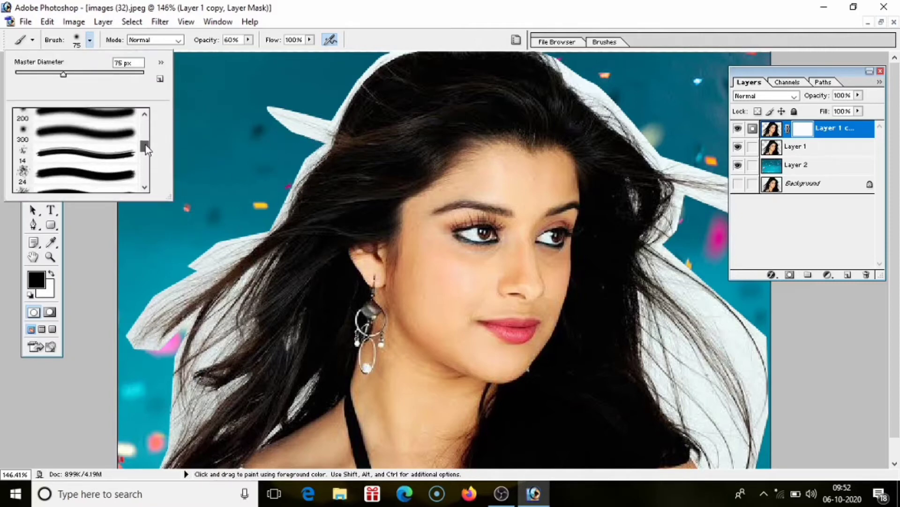
left_click(111, 130)
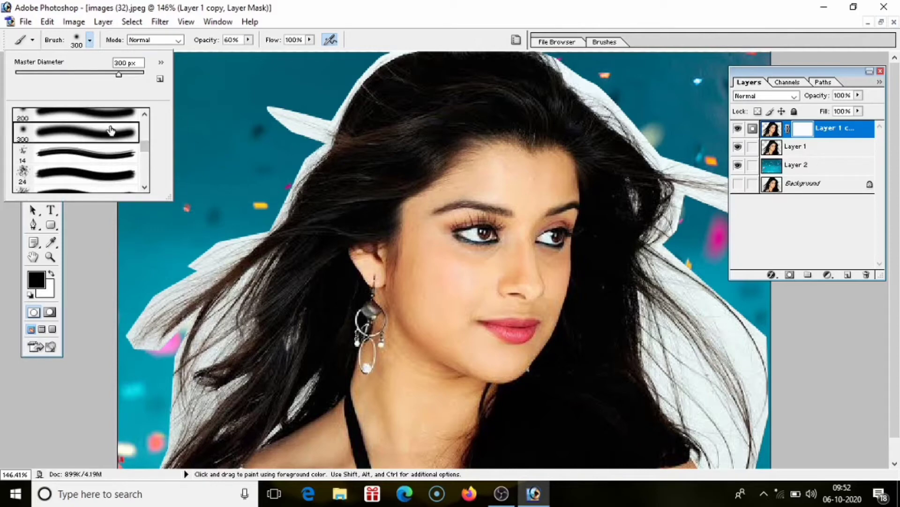
left_click_drag(89, 75, 72, 76)
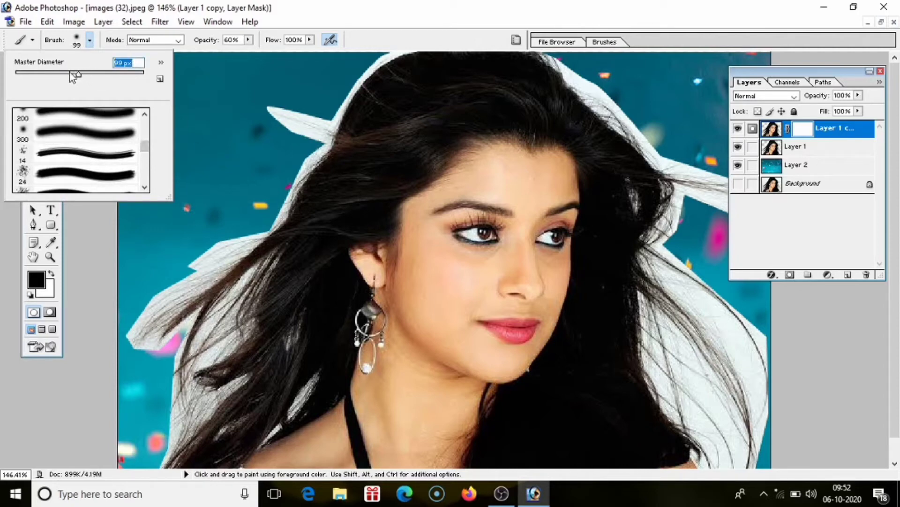
scroll(101, 124, "up", 1)
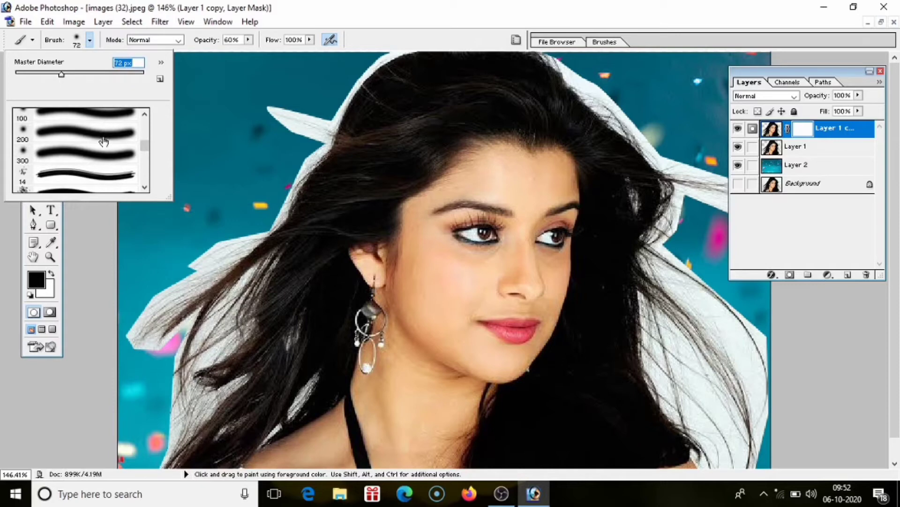
left_click(101, 138)
left_click_drag(113, 74, 71, 75)
left_click_drag(52, 76, 45, 74)
At 82% brush opacity, paint black on the mask over the white streak and left hair edge
left_click(277, 116)
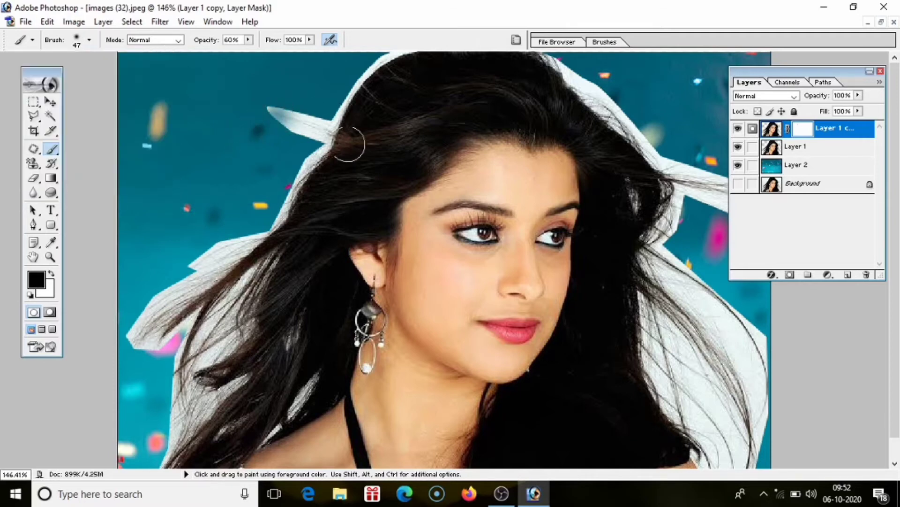
left_click_drag(279, 120, 317, 124)
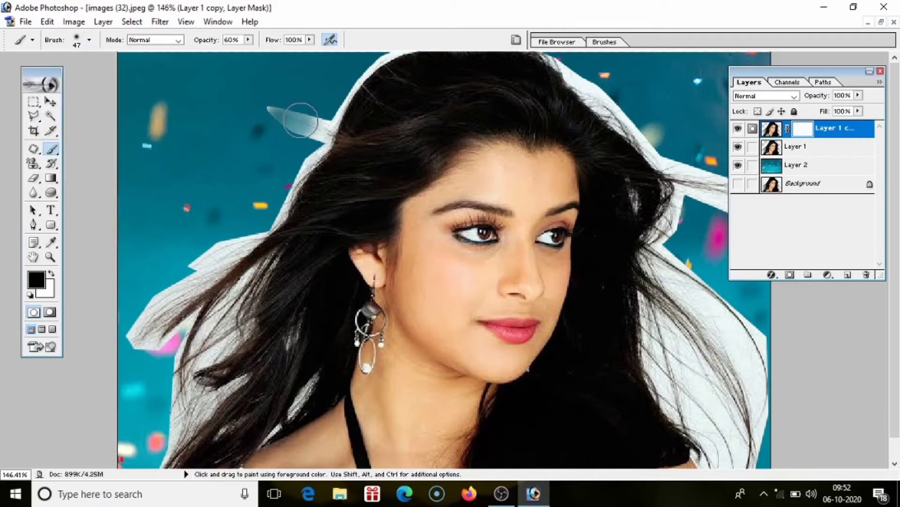
left_click(248, 40)
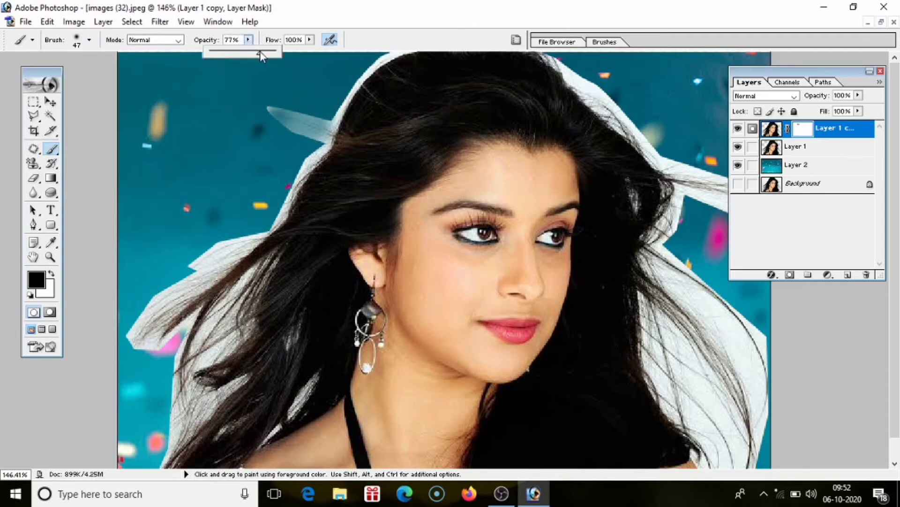
mouse_move(307, 122)
left_mouse_down()
mouse_move(277, 115)
mouse_move(302, 134)
left_mouse_up()
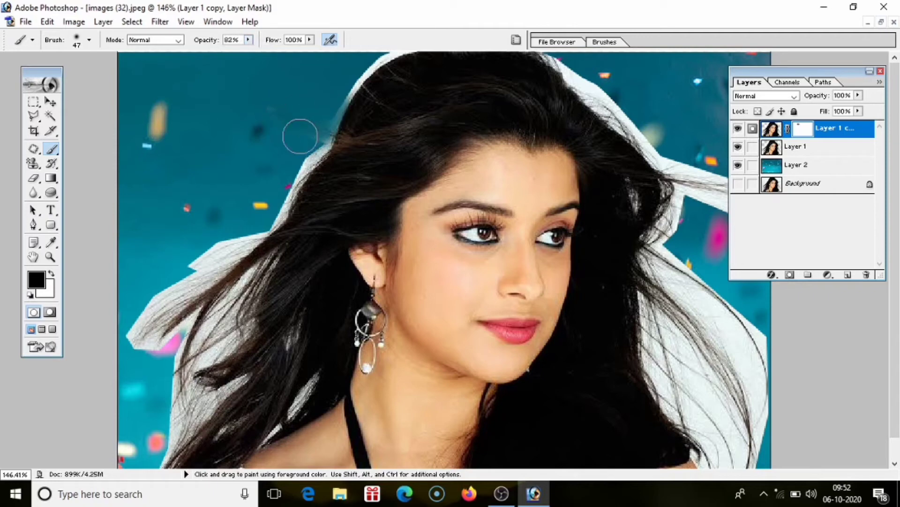
mouse_move(337, 111)
left_mouse_down()
mouse_move(219, 295)
mouse_move(156, 340)
left_mouse_up()
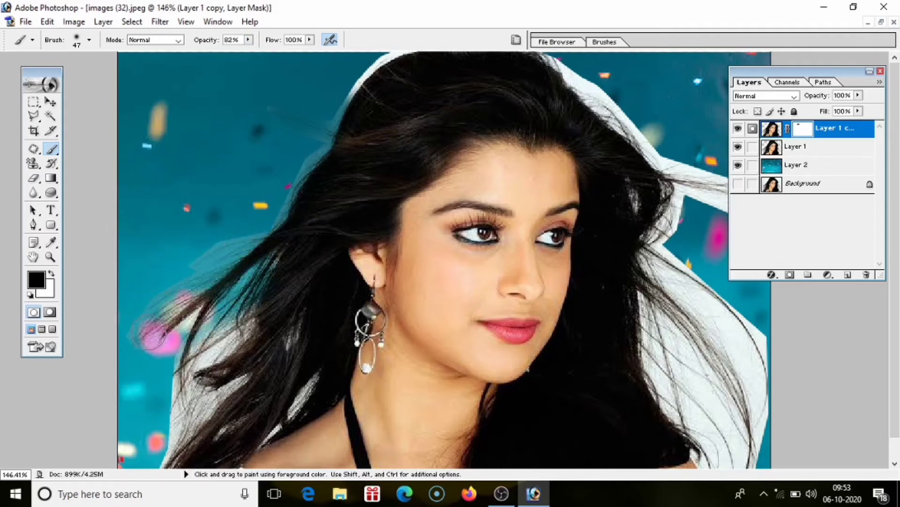
Mask the white fringe and ghost strands along the lower-left hair edge
mouse_move(216, 324)
left_mouse_down()
mouse_move(164, 410)
mouse_move(235, 323)
left_mouse_up()
left_click_drag(220, 403, 162, 450)
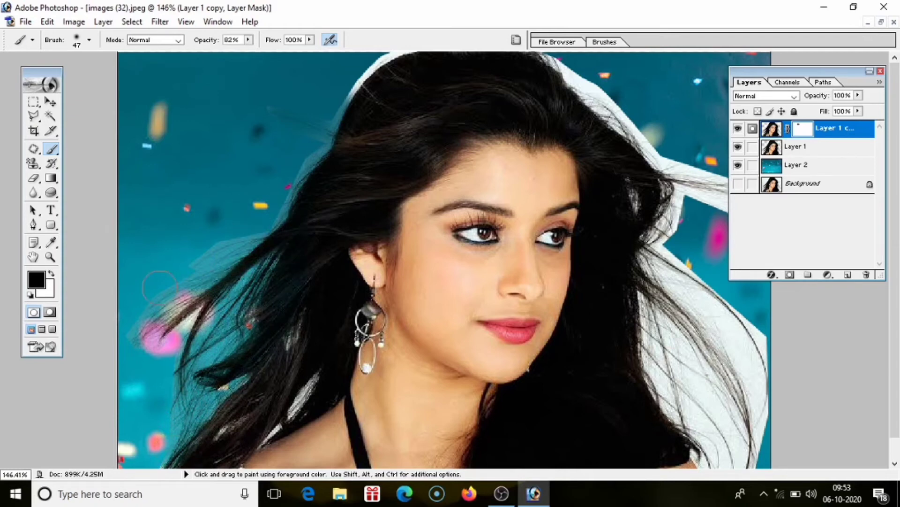
left_click_drag(302, 164, 314, 144)
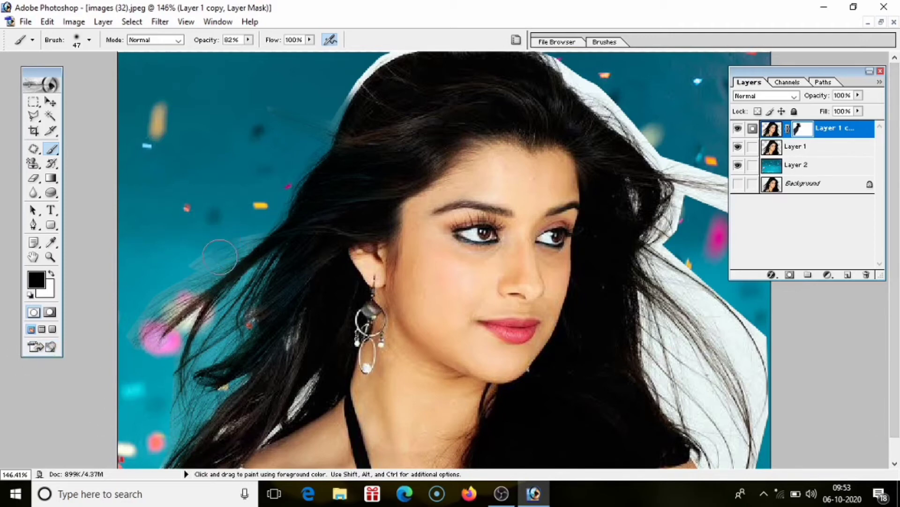
mouse_move(220, 257)
left_mouse_down()
mouse_move(188, 317)
mouse_move(159, 342)
mouse_move(136, 338)
left_mouse_up()
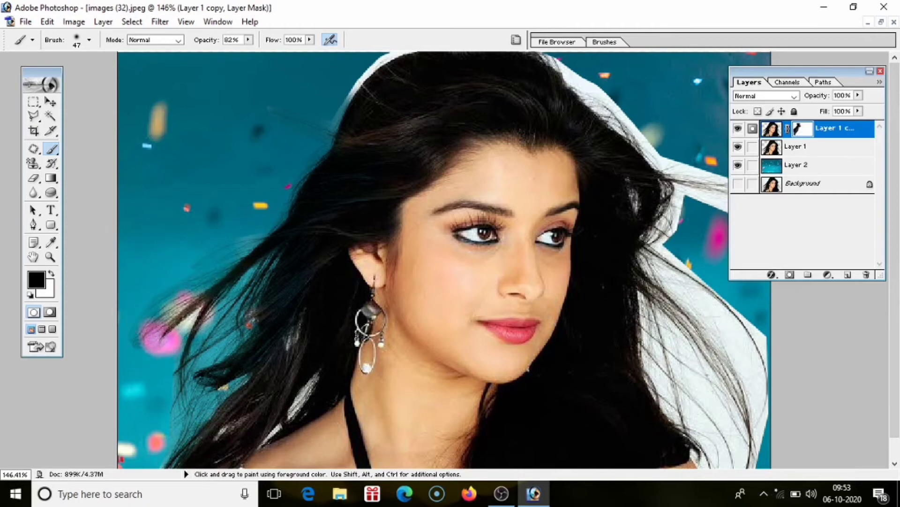
left_click_drag(270, 241, 224, 242)
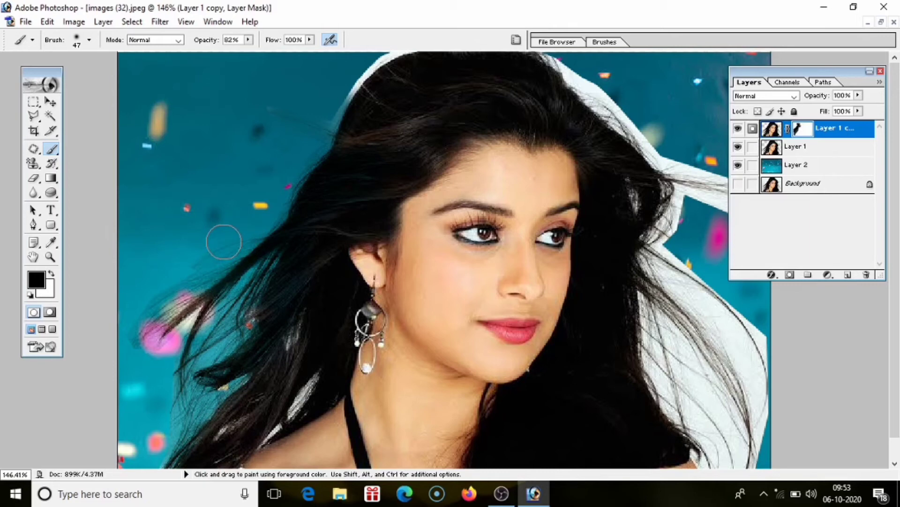
At 100% brush opacity, mask the fringe at the hair top, left edge and near the neck
left_click(248, 39)
left_click_drag(249, 52, 278, 50)
left_click(368, 70)
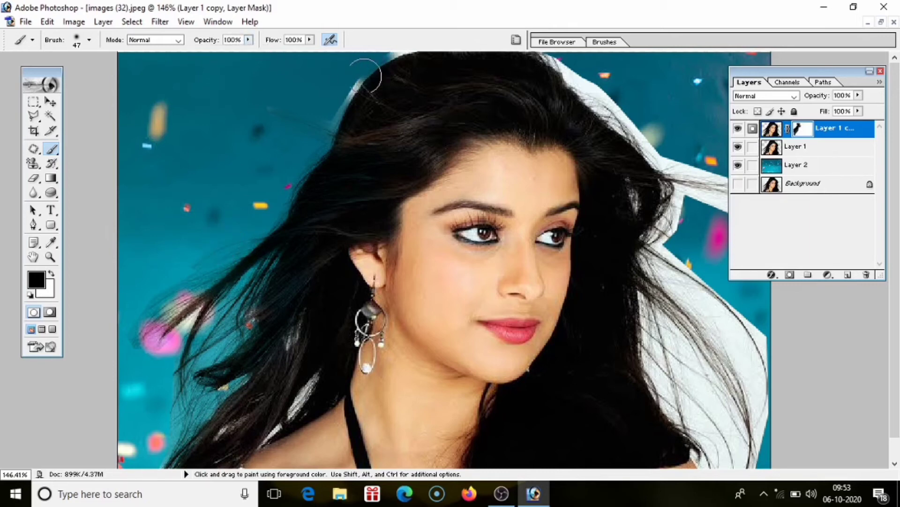
left_click_drag(365, 75, 337, 101)
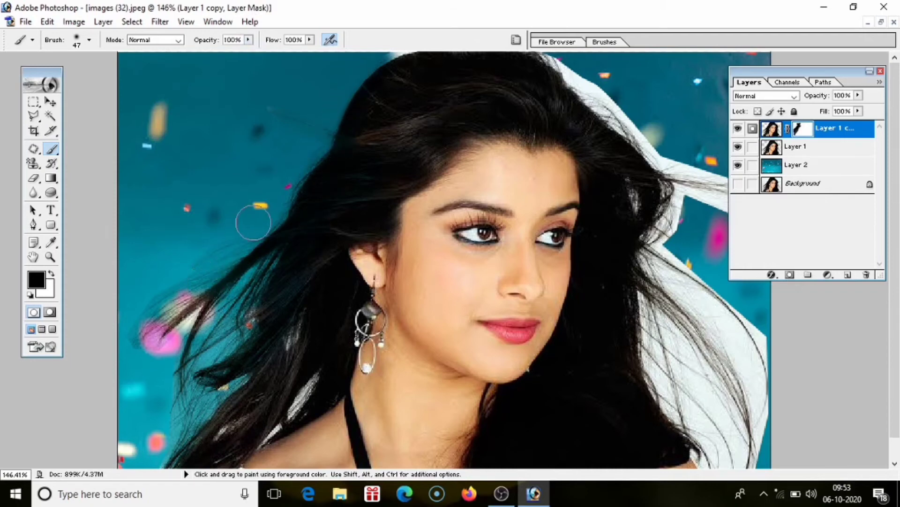
mouse_move(187, 265)
left_mouse_down()
mouse_move(155, 288)
mouse_move(172, 310)
left_mouse_up()
mouse_move(221, 382)
left_mouse_down()
mouse_move(300, 347)
mouse_move(297, 308)
left_mouse_up()
left_click_drag(313, 375, 276, 426)
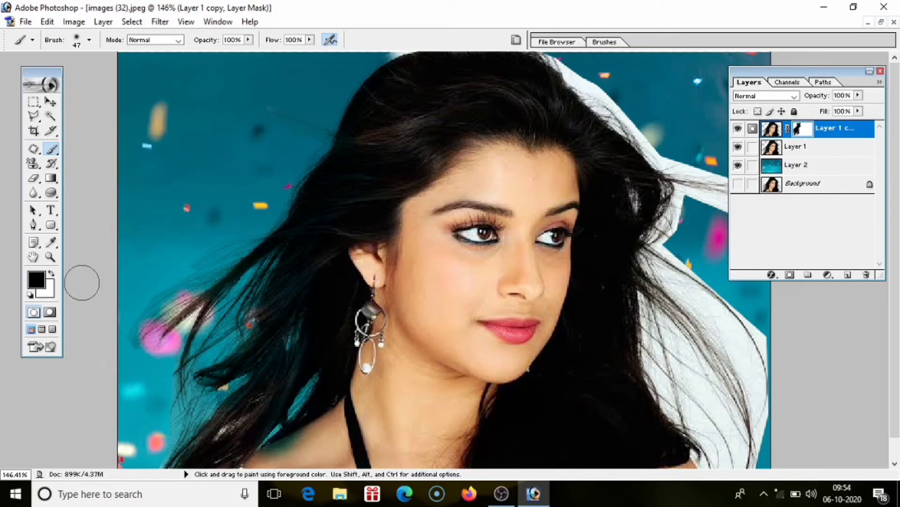
Paint white on the mask to restore hair strands near the neck, then return to black
left_click(52, 273)
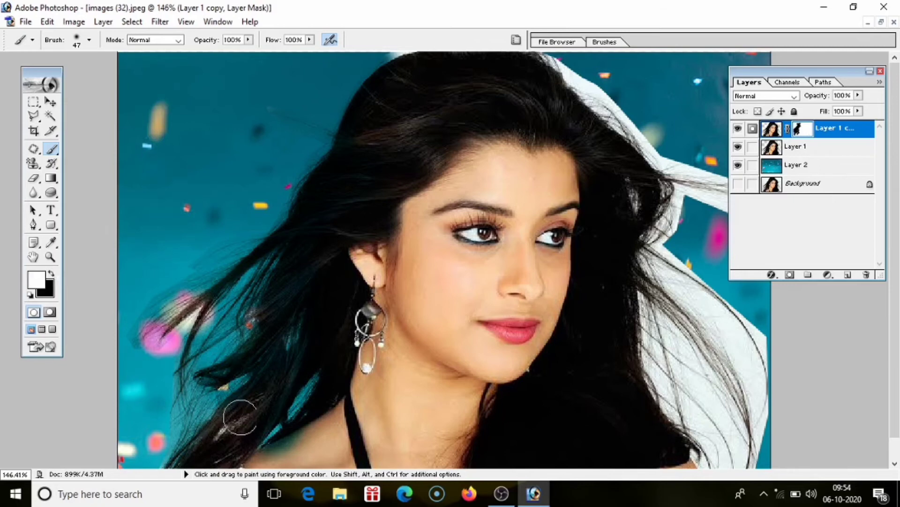
left_click_drag(237, 416, 301, 435)
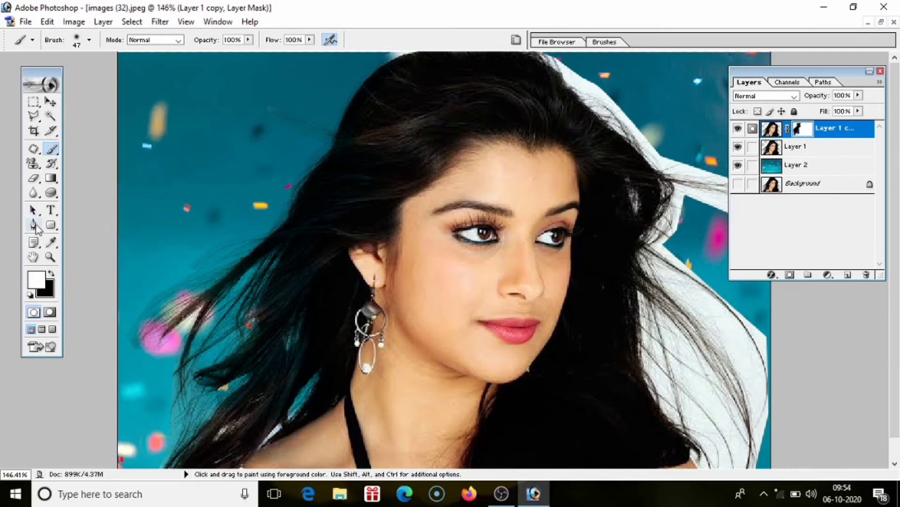
left_click(52, 276)
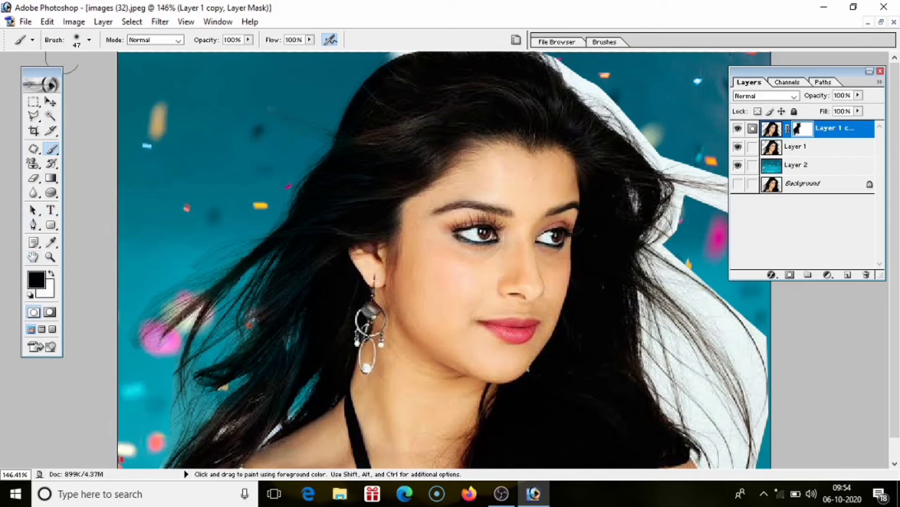
Shrink the brush diameter to 15 px
left_click(90, 41)
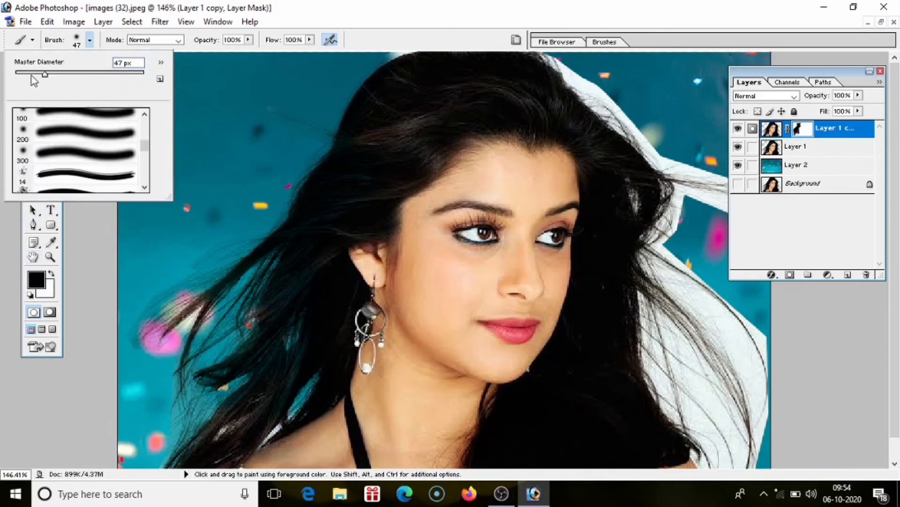
left_click_drag(32, 76, 34, 74)
left_click(23, 73)
key("Return")
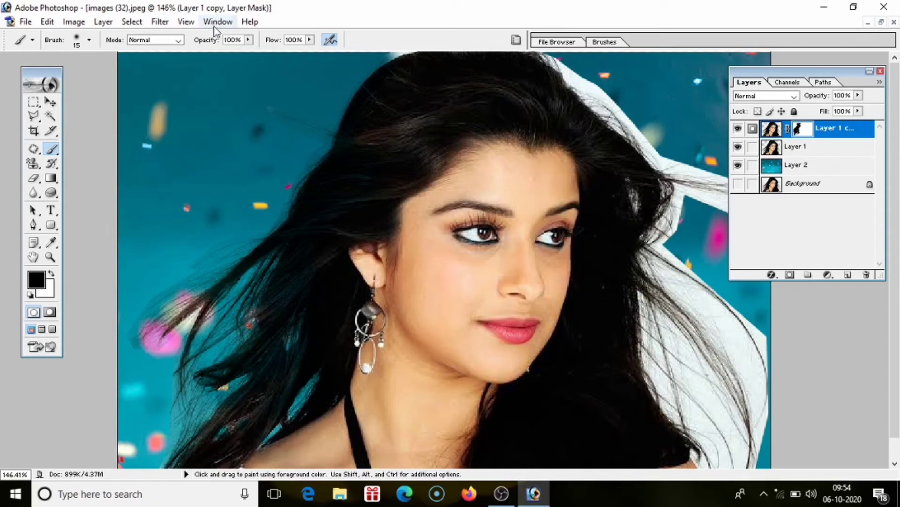
At 55% brush opacity, paint black on the mask over the pale hair-edge strands
left_click(249, 40)
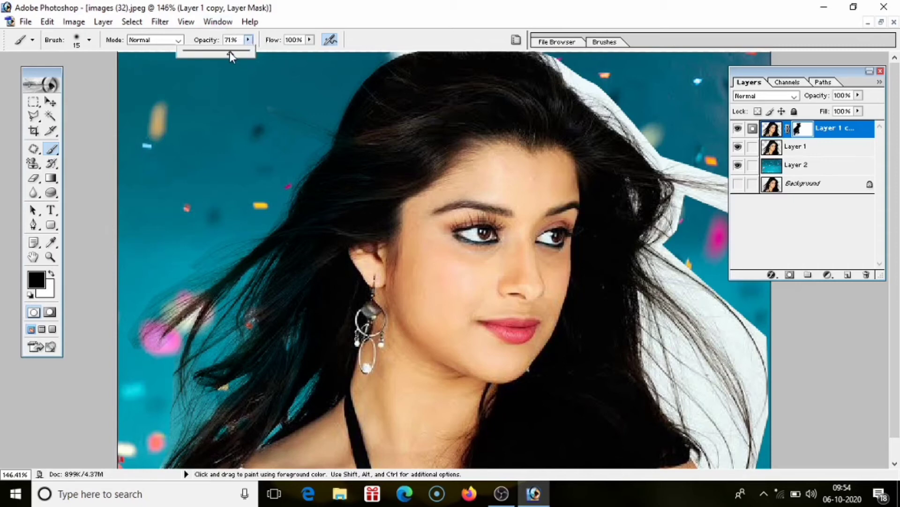
left_click(218, 426)
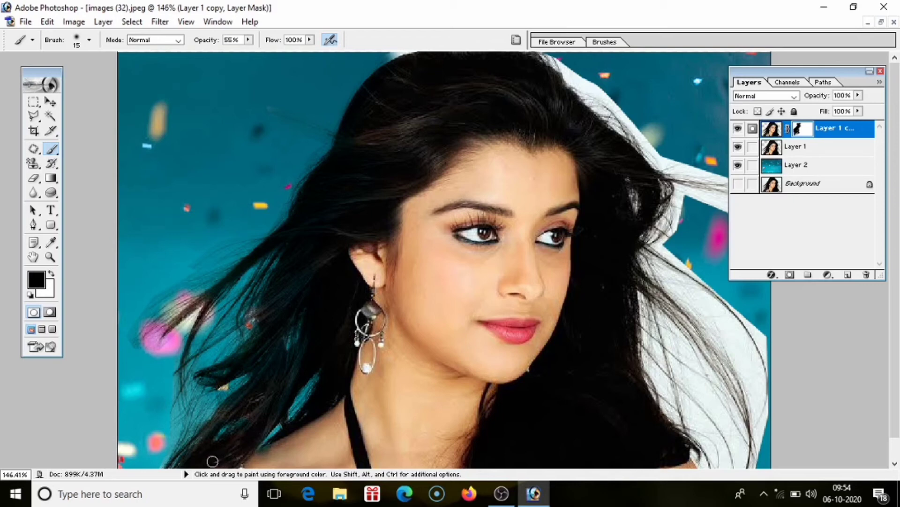
left_click_drag(629, 186, 631, 202)
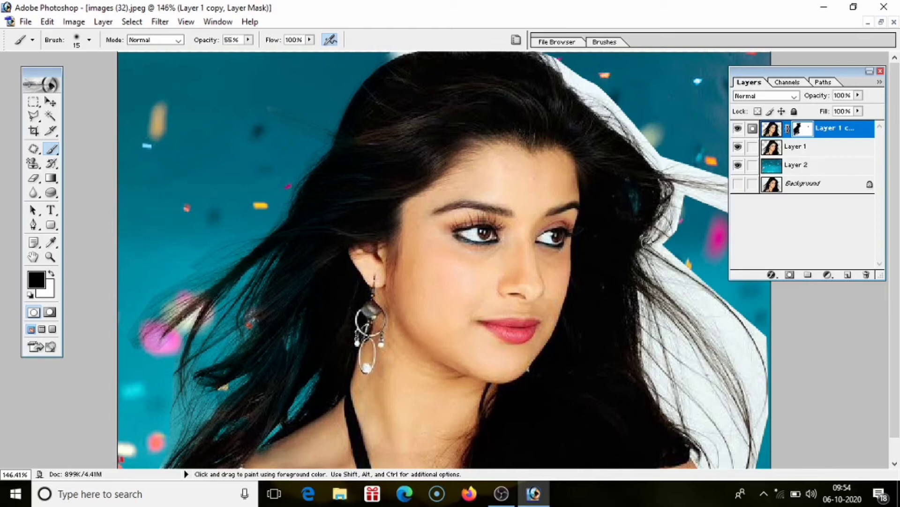
mouse_move(663, 222)
left_mouse_down()
mouse_move(652, 240)
mouse_move(647, 230)
mouse_move(667, 196)
mouse_move(676, 216)
mouse_move(666, 201)
mouse_move(668, 239)
mouse_move(679, 232)
mouse_move(680, 164)
mouse_move(703, 193)
mouse_move(689, 164)
mouse_move(619, 123)
mouse_move(651, 166)
mouse_move(580, 82)
mouse_move(581, 97)
mouse_move(624, 132)
mouse_move(610, 96)
left_mouse_up()
Set the brush to 82% opacity and a 39 px diameter
left_click(248, 40)
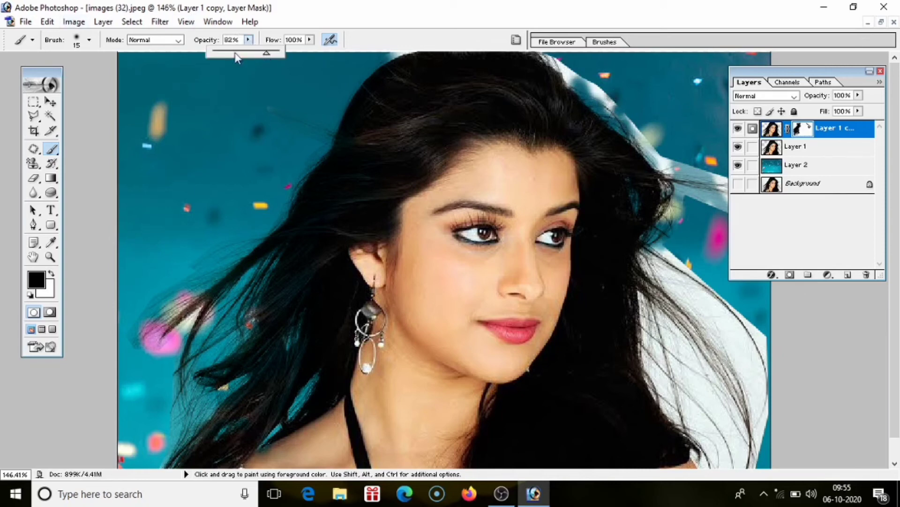
left_click(89, 40)
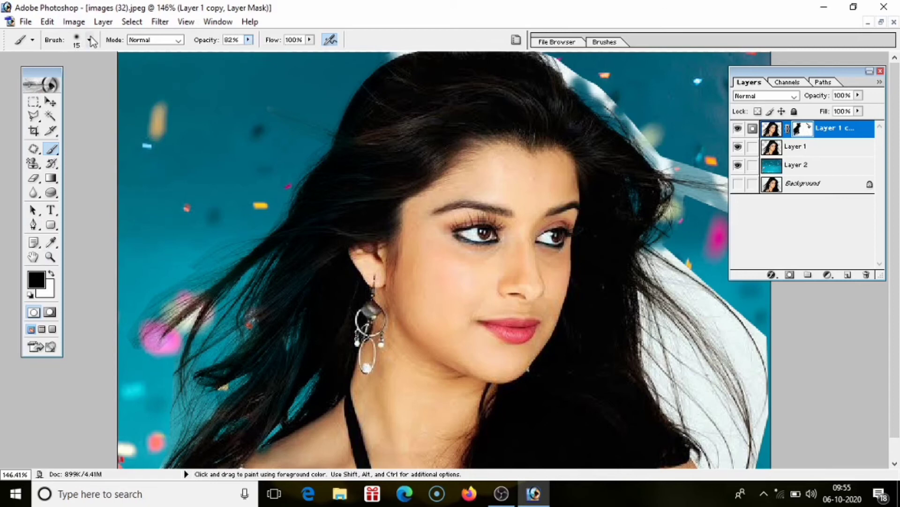
left_click(66, 74)
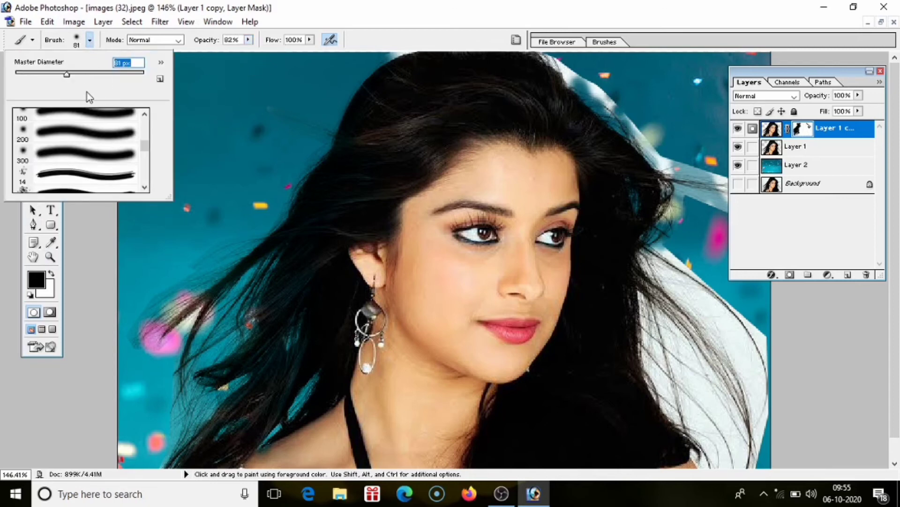
type("39")
key("Return")
Mask the white streaks all along the right-side hair edge
mouse_move(569, 81)
left_mouse_down()
mouse_move(664, 160)
mouse_move(727, 185)
left_mouse_up()
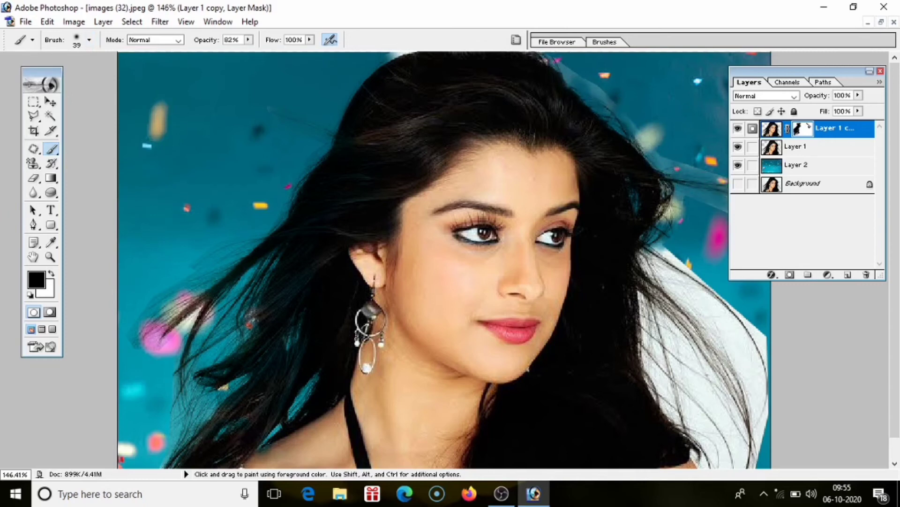
mouse_move(705, 283)
left_mouse_down()
mouse_move(652, 269)
mouse_move(689, 448)
mouse_move(715, 457)
mouse_move(713, 389)
mouse_move(744, 329)
mouse_move(739, 451)
mouse_move(767, 343)
mouse_move(703, 305)
mouse_move(664, 249)
mouse_move(718, 300)
mouse_move(689, 338)
mouse_move(657, 291)
mouse_move(711, 385)
mouse_move(631, 312)
mouse_move(722, 462)
mouse_move(748, 378)
left_mouse_up()
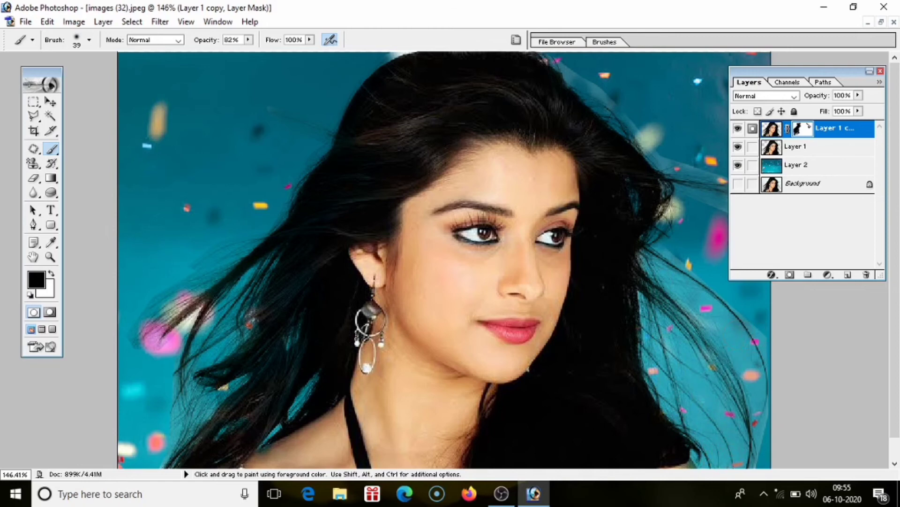
mouse_move(753, 436)
left_mouse_down()
mouse_move(756, 448)
mouse_move(762, 409)
mouse_move(753, 462)
left_mouse_up()
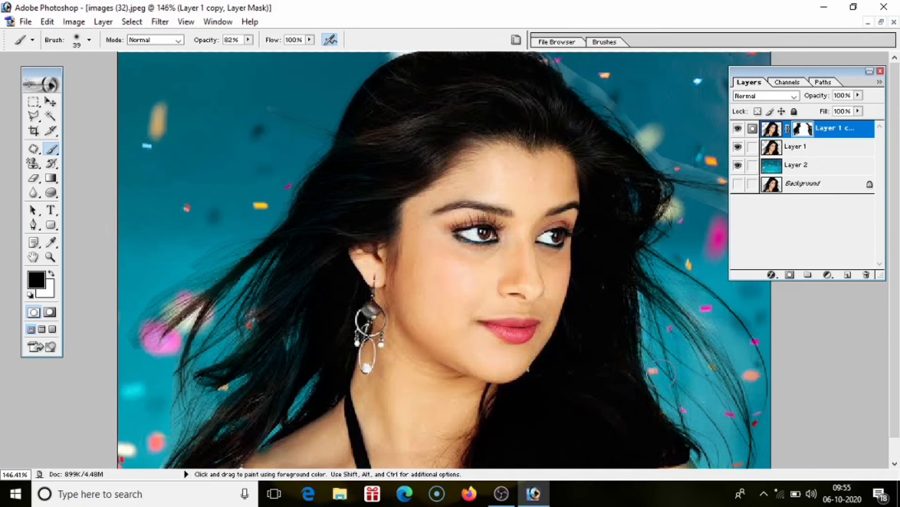
mouse_move(669, 393)
left_mouse_down()
mouse_move(724, 421)
mouse_move(758, 355)
mouse_move(711, 446)
mouse_move(681, 219)
left_mouse_up()
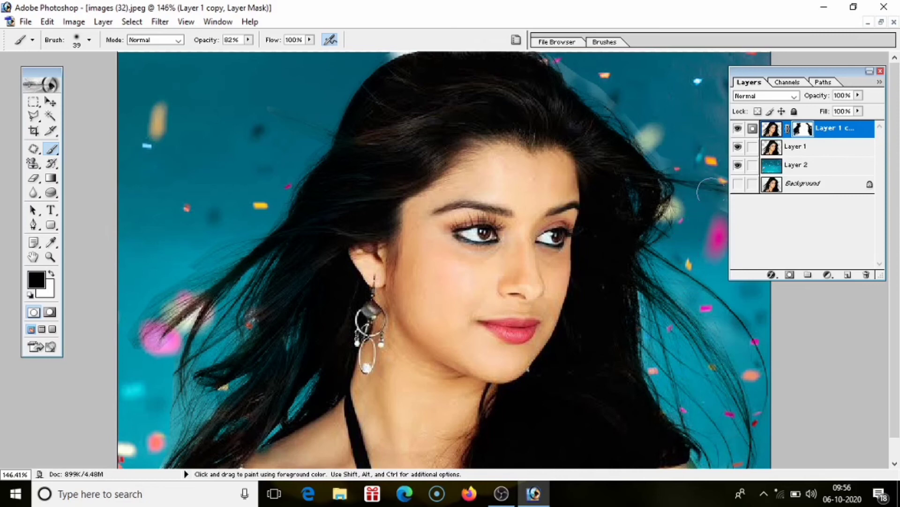
mouse_move(675, 174)
left_mouse_down()
mouse_move(555, 62)
mouse_move(670, 207)
mouse_move(642, 199)
mouse_move(675, 344)
left_mouse_up()
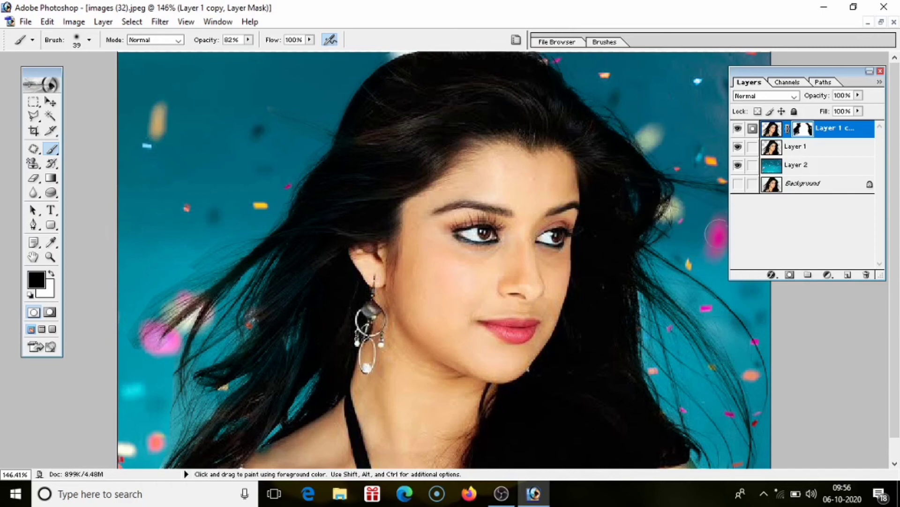
left_click_drag(715, 359, 753, 389)
Touch up the light edging along the left hair on the mask
mouse_move(201, 261)
left_mouse_down()
mouse_move(171, 276)
mouse_move(157, 307)
mouse_move(230, 280)
left_mouse_up()
left_click_drag(185, 324, 170, 425)
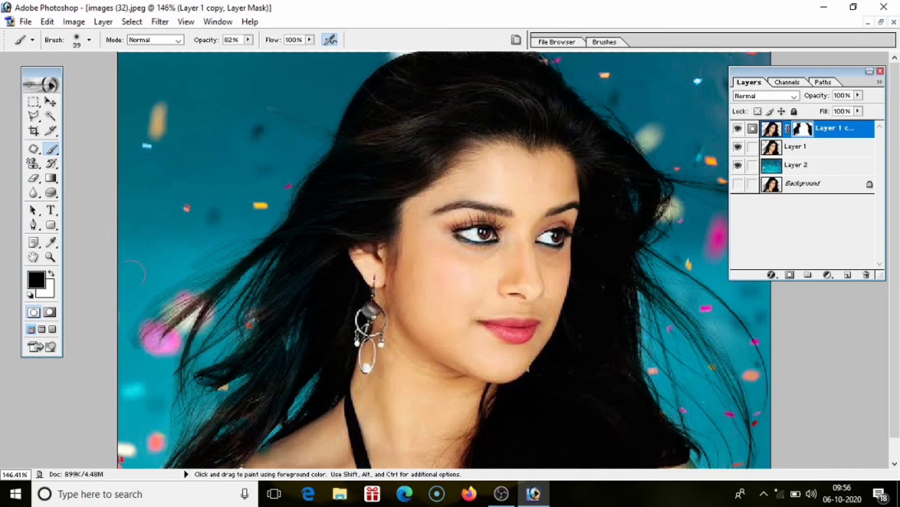
left_click_drag(204, 275, 216, 256)
Raise brush opacity to 95% and mask the light edge at the bottom of the hair
left_click(250, 40)
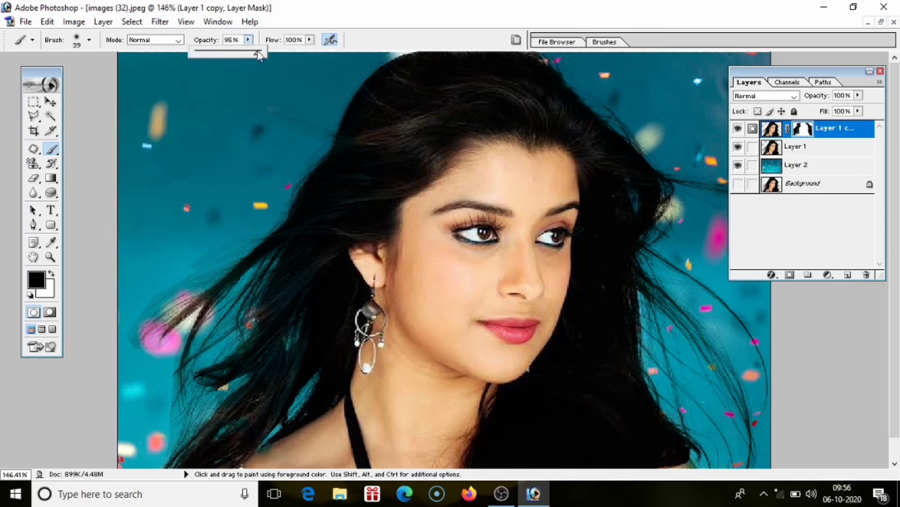
left_click(152, 314)
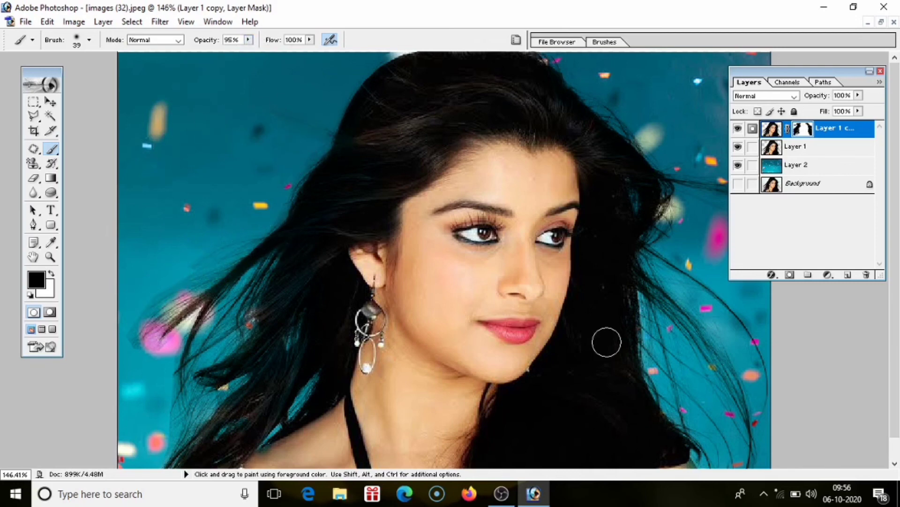
scroll(605, 342, "down", 1)
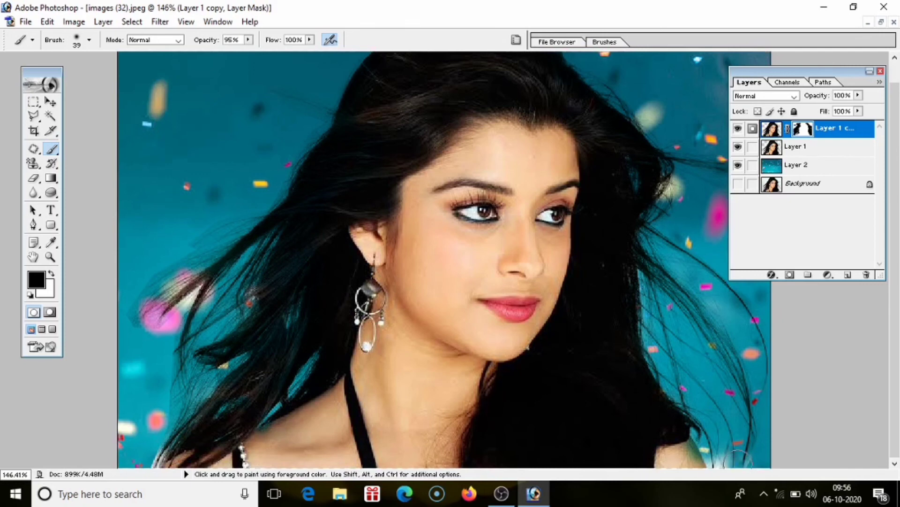
left_click_drag(719, 452, 722, 456)
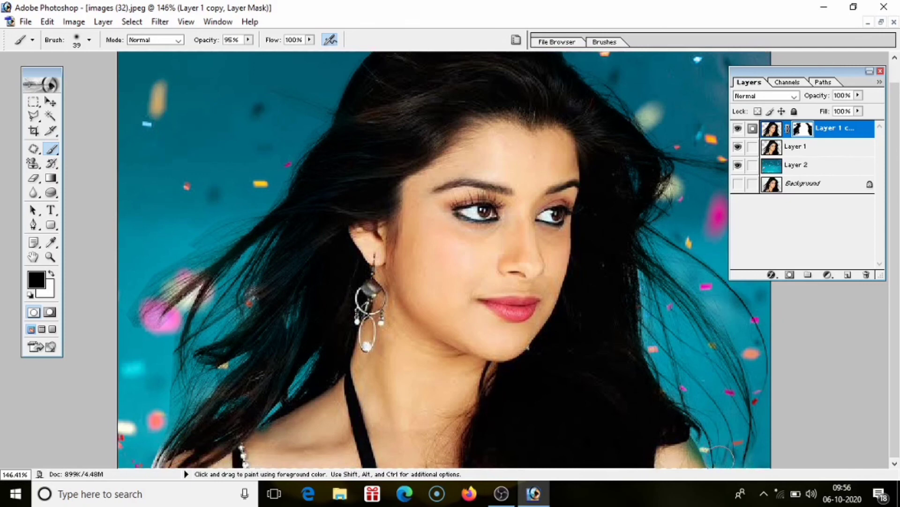
scroll(742, 412, "up", 1)
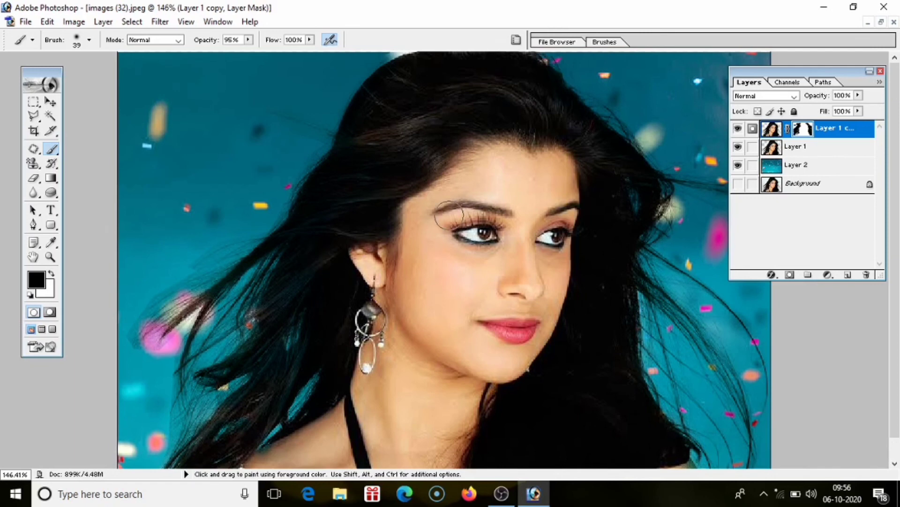
left_click(50, 102)
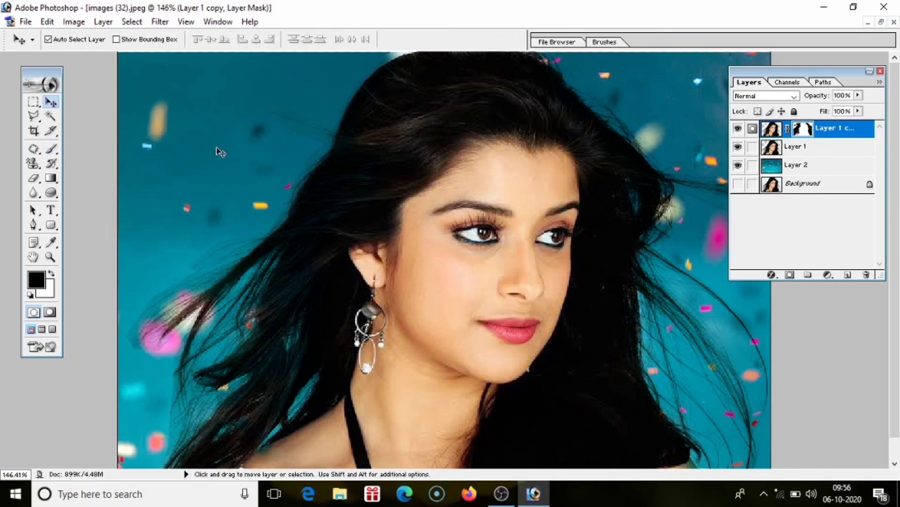
key("alt")
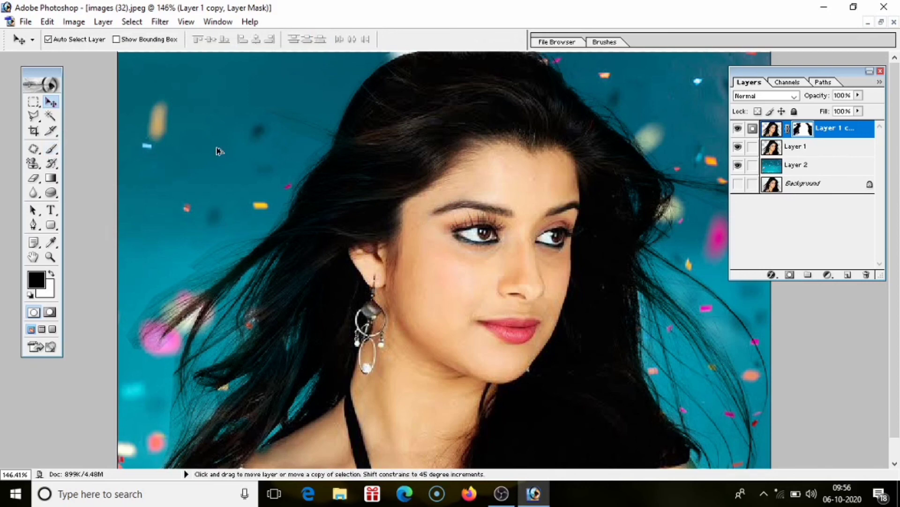
key("ctrl+alt+0")
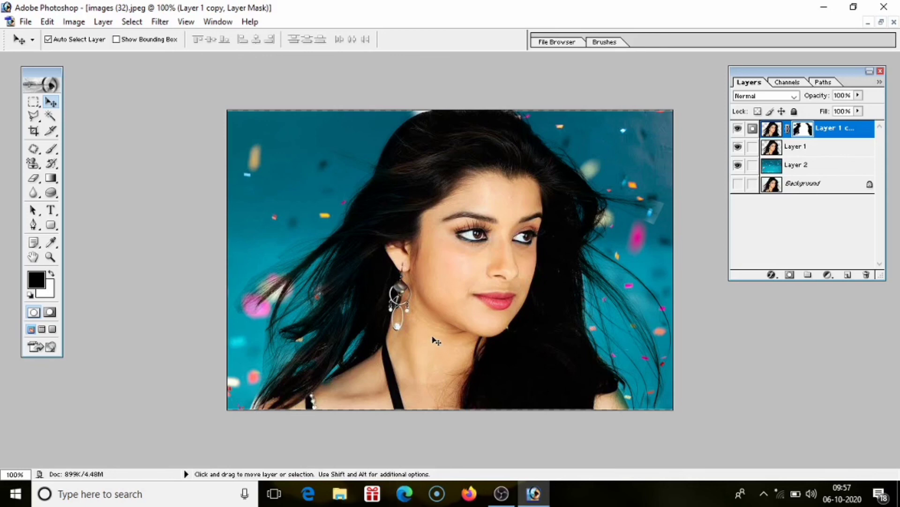
key("ctrl+plus")
key("ctrl+plus")
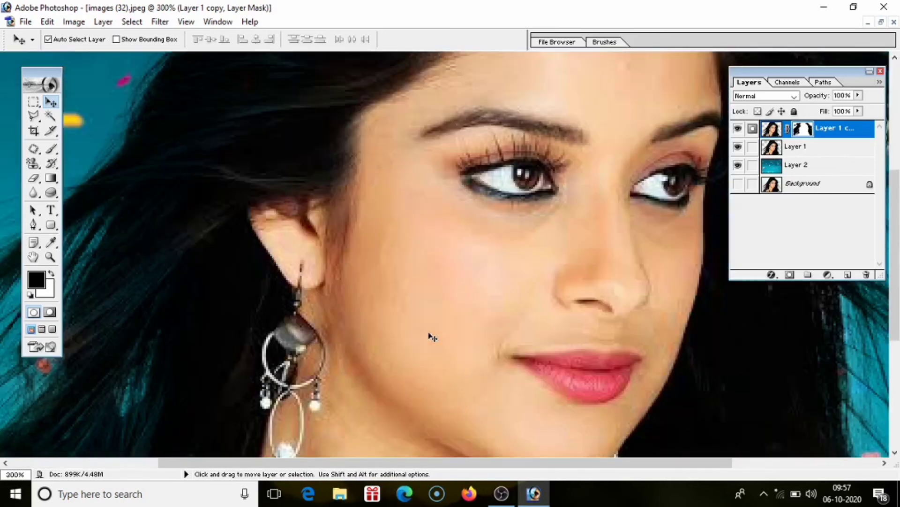
key("ctrl+minus")
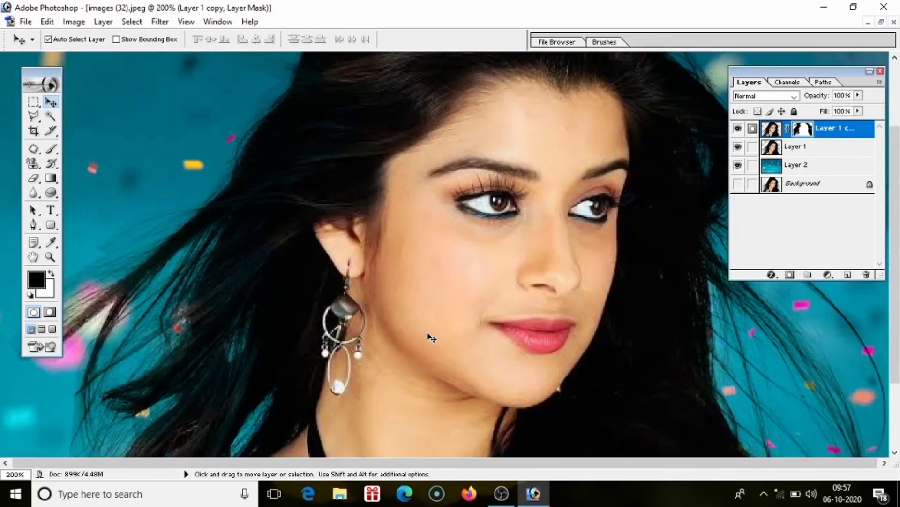
key("ctrl+minus")
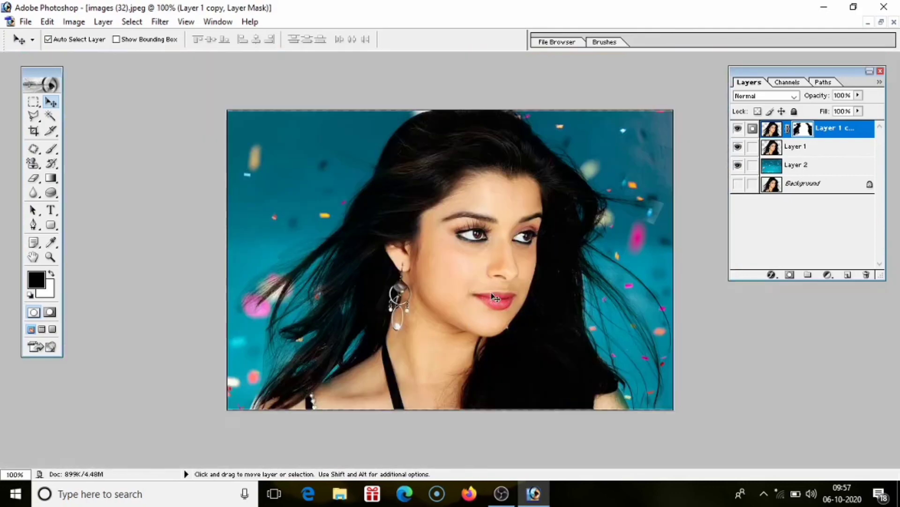
key("ctrl+0")
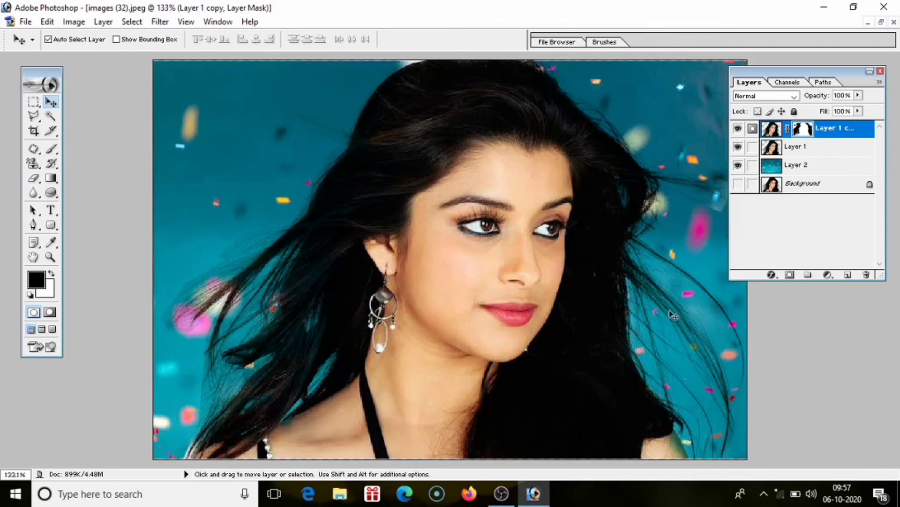